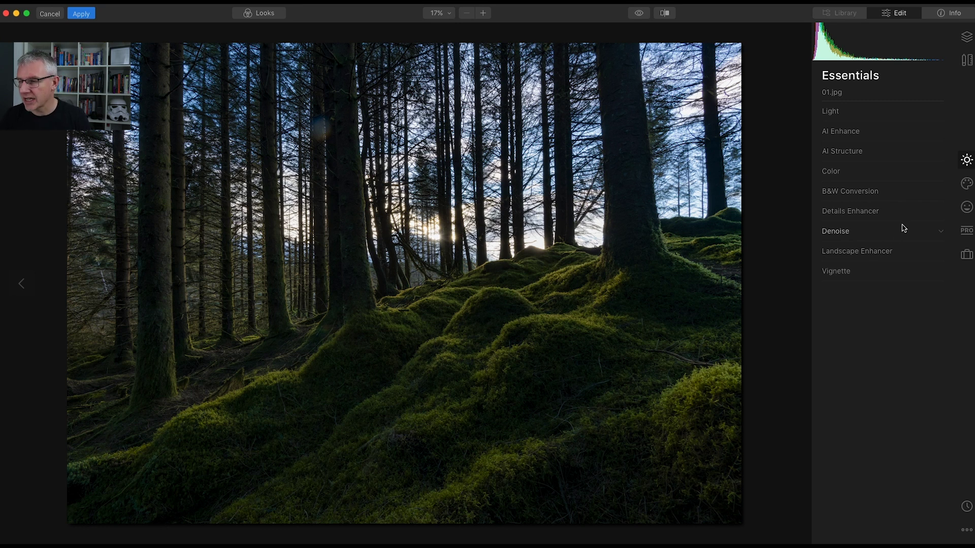
# - Lower the blue sky's saturation and luminance in the Color advanced settings
pyautogui.click(831, 174)
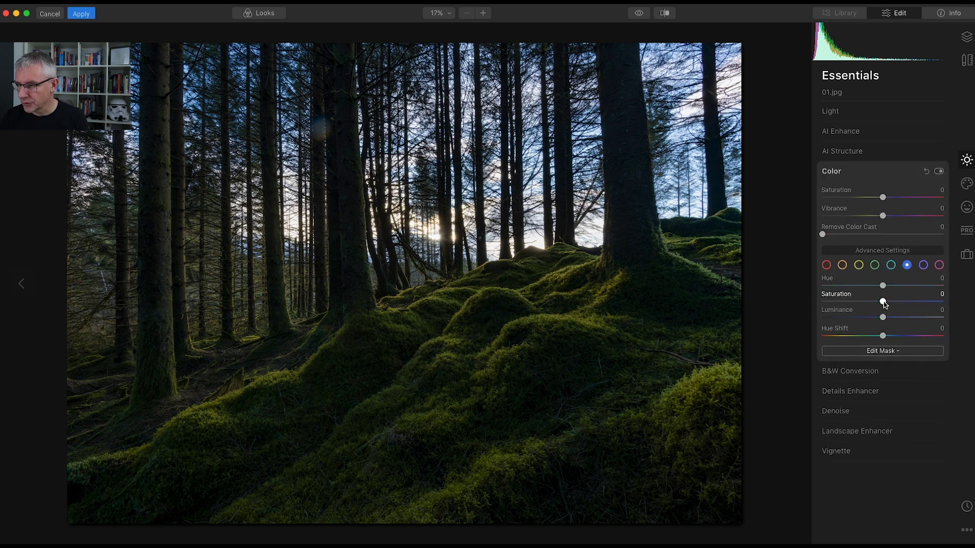
pyautogui.moveTo(882, 302); pyautogui.dragTo(858, 319)
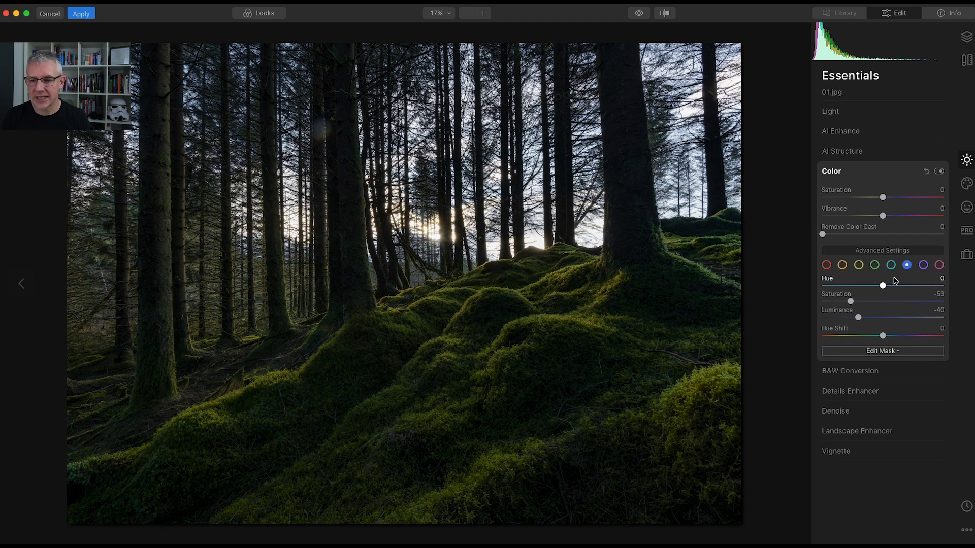
pyautogui.click(835, 175)
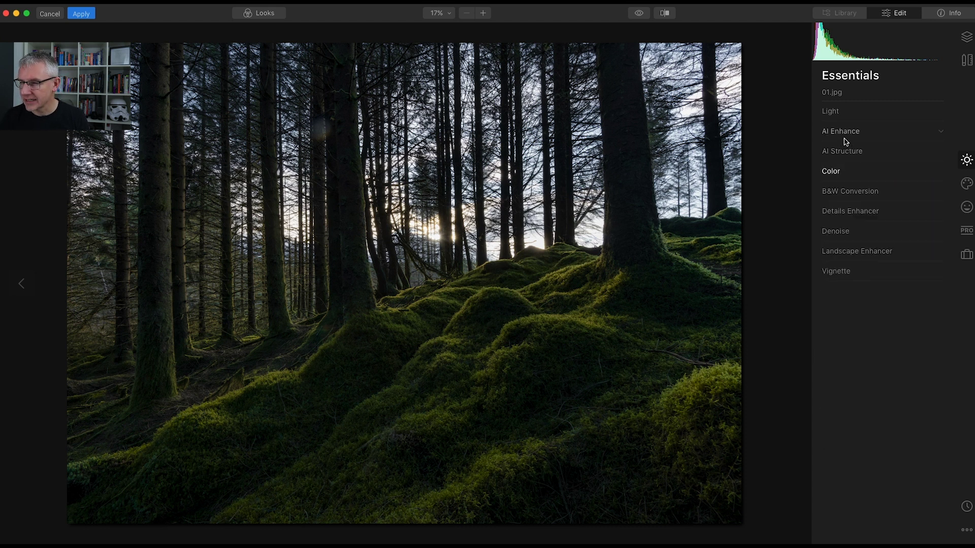
# - Add a small amount of AI Accent and set AI Structure Amount to 8
pyautogui.click(843, 133)
pyautogui.moveTo(823, 157); pyautogui.dragTo(840, 158)
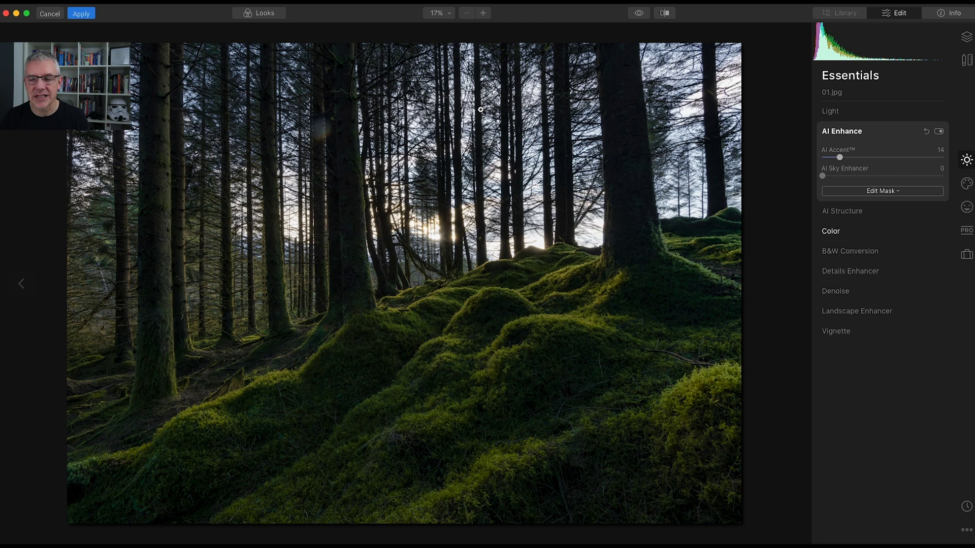
pyautogui.click(840, 132)
pyautogui.click(847, 152)
pyautogui.moveTo(884, 178); pyautogui.dragTo(890, 179)
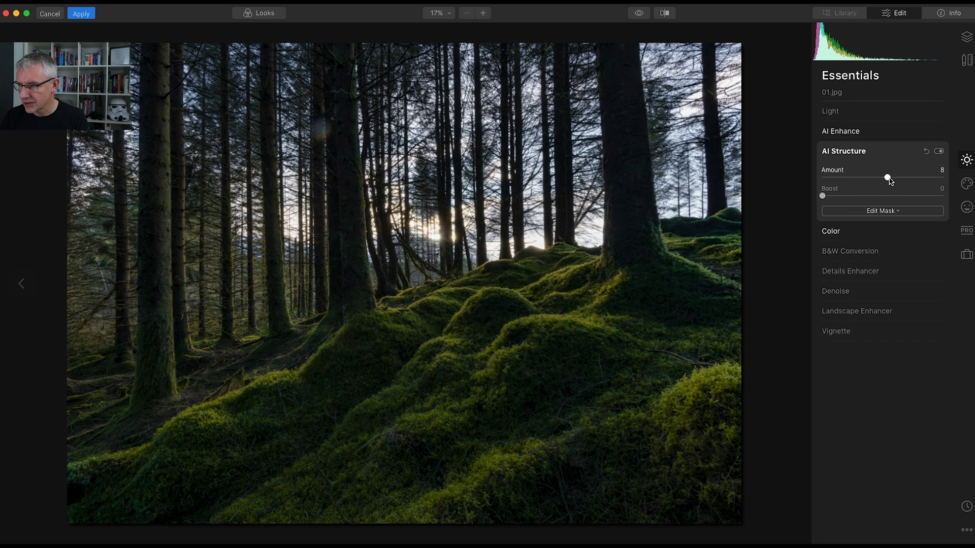
pyautogui.click(854, 154)
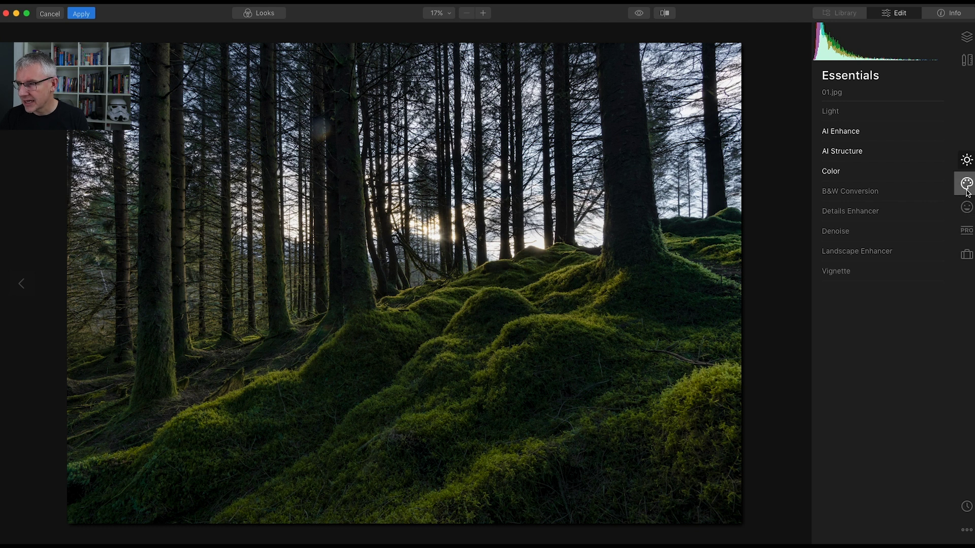
# - Apply a Type 1 Orton Effect at Amount 19 to soften the forest photo
pyautogui.click(967, 207)
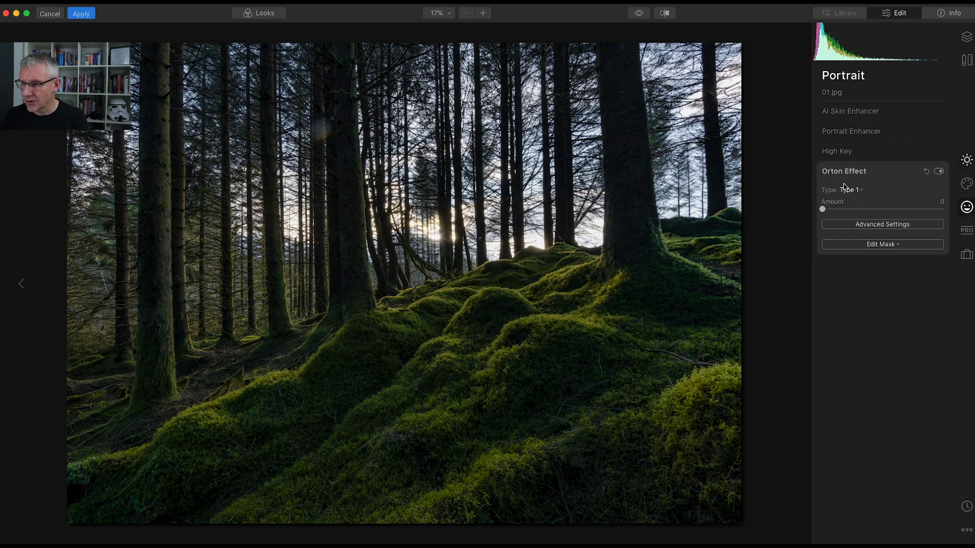
pyautogui.moveTo(825, 212); pyautogui.dragTo(874, 213)
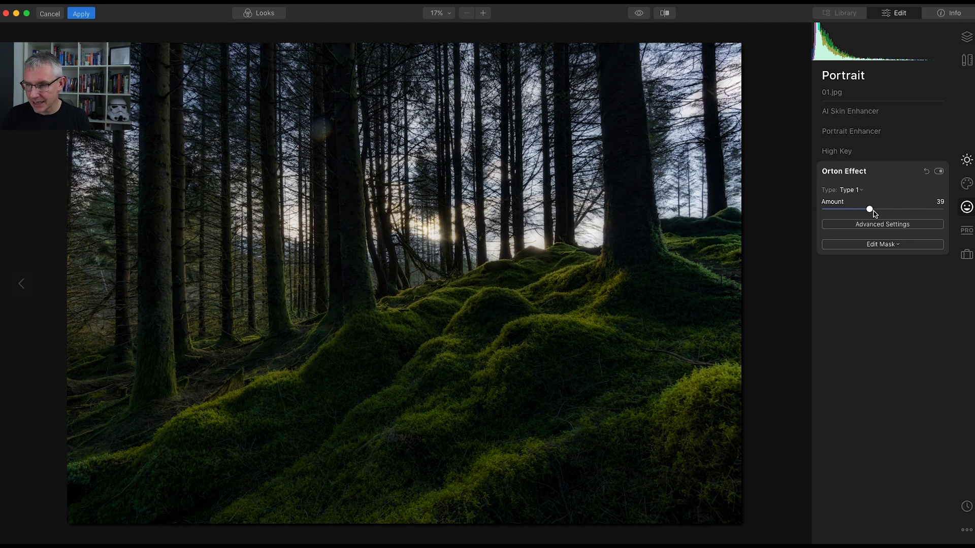
pyautogui.moveTo(871, 213); pyautogui.dragTo(846, 211)
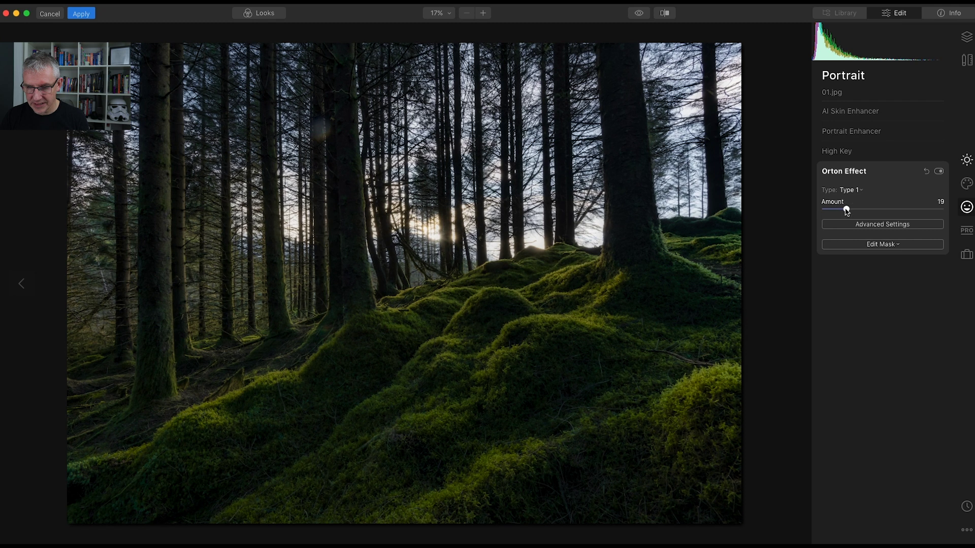
pyautogui.click(848, 172)
# - Add Adjustment Layer 1 above 01.jpg, keeping Normal blend mode at 100 opacity
pyautogui.click(967, 38)
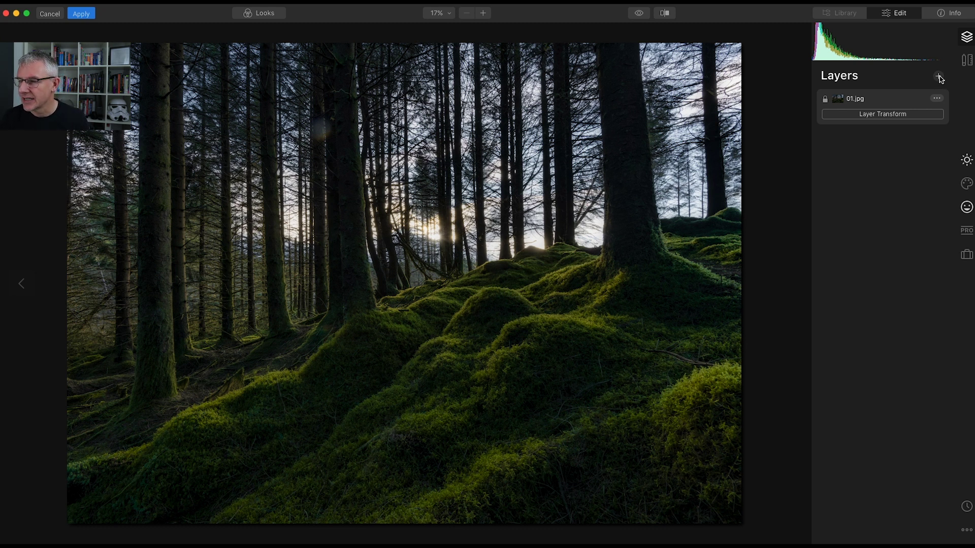
pyautogui.click(938, 77)
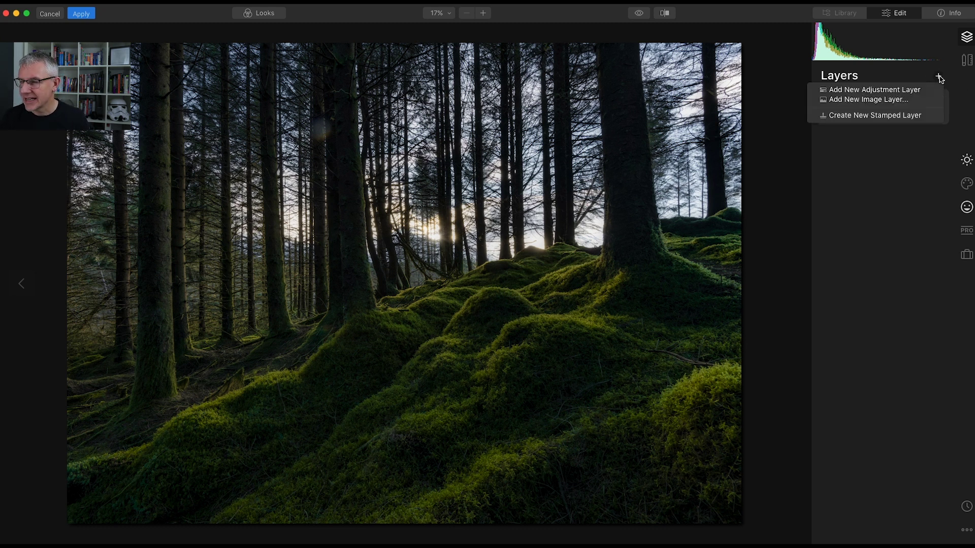
pyautogui.click(918, 90)
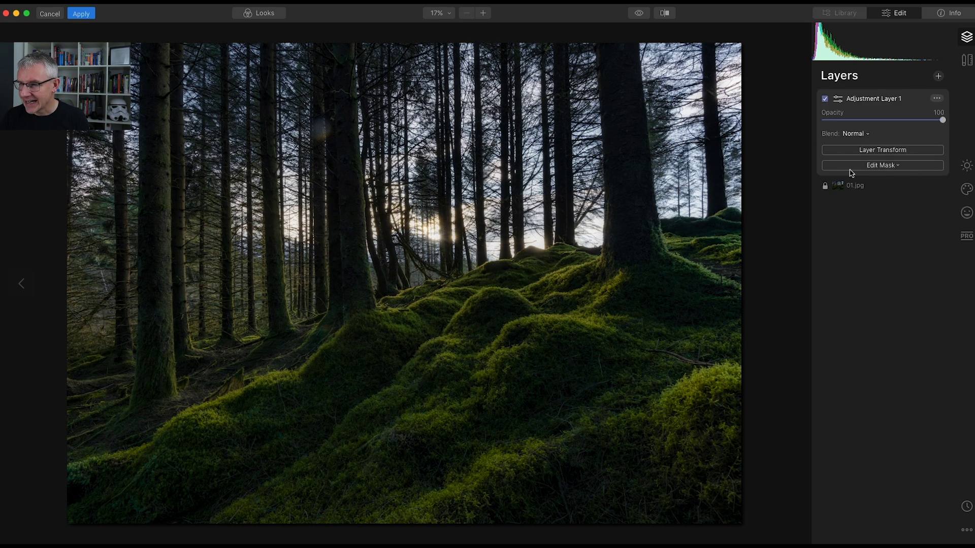
pyautogui.click(868, 134)
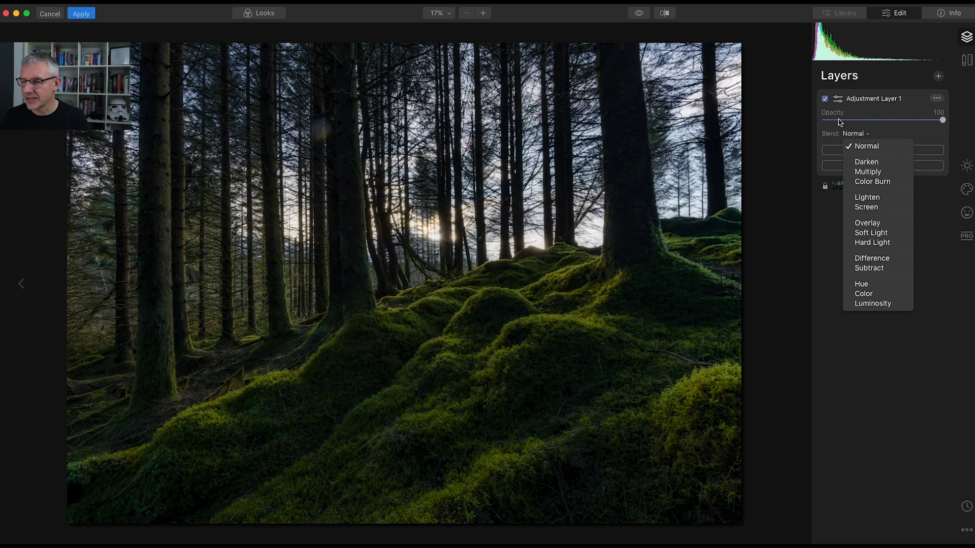
pyautogui.click(866, 146)
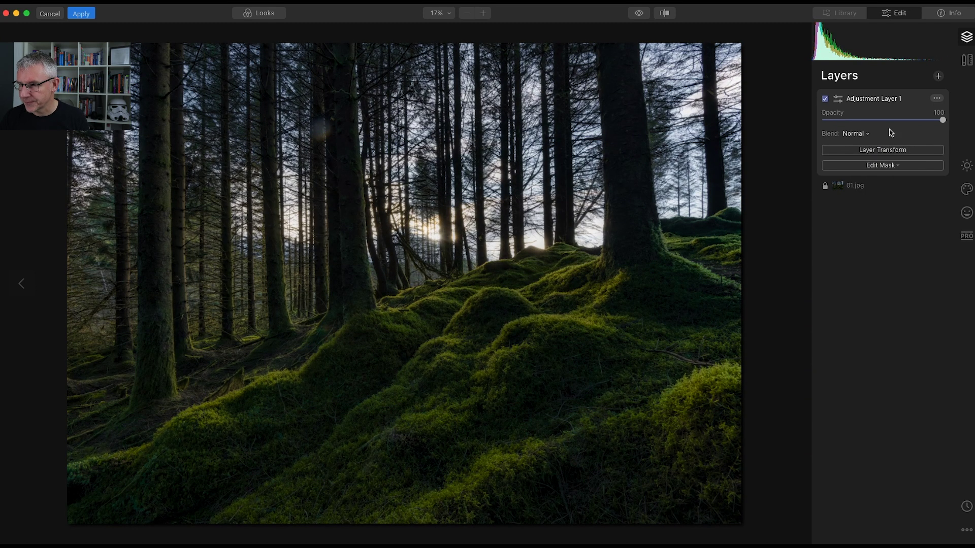
# - Place the Sunrays sun centre in the bright gap between the trees
pyautogui.click(967, 166)
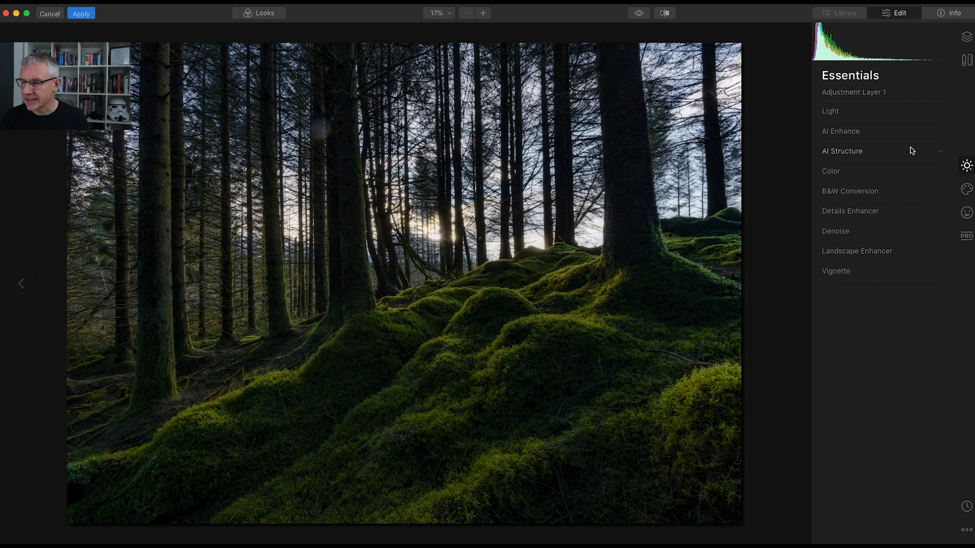
pyautogui.click(968, 191)
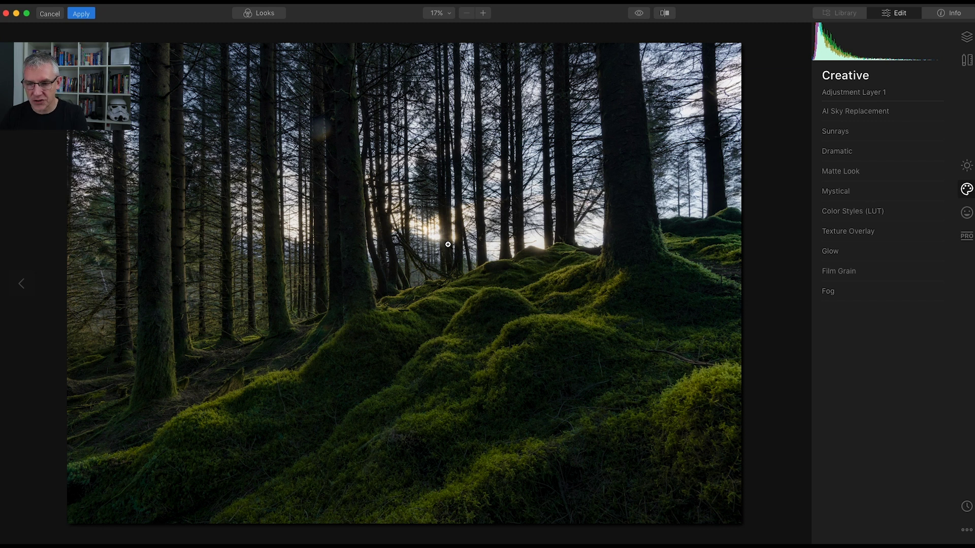
pyautogui.click(836, 132)
pyautogui.click(873, 151)
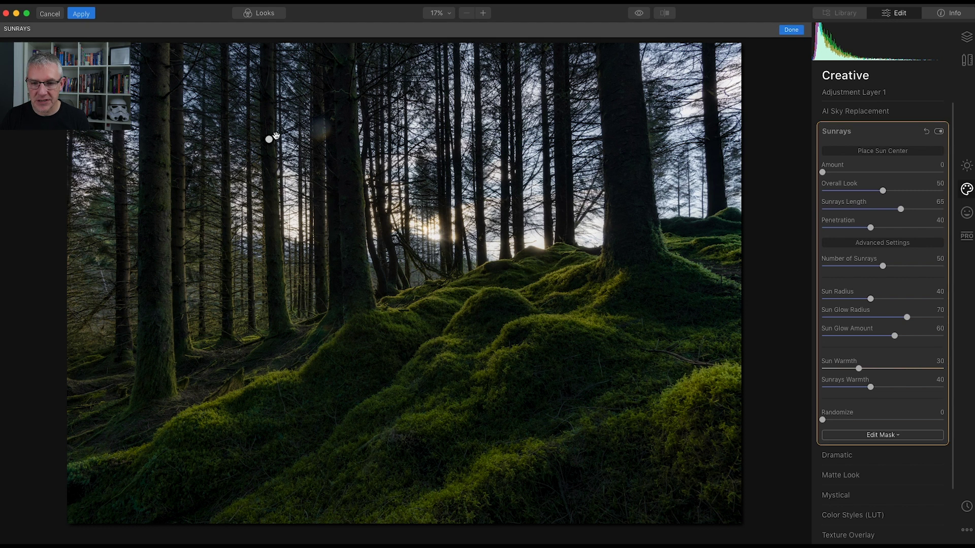
pyautogui.moveTo(269, 139); pyautogui.dragTo(438, 236)
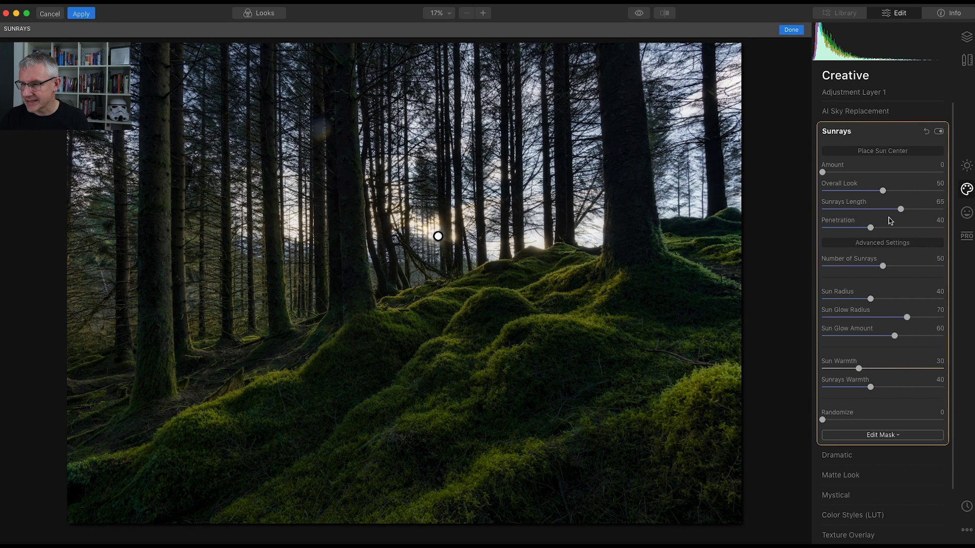
# - Raise the sunrays Amount, shrink Sun Radius to 9 and Sun Glow Amount to 41
pyautogui.moveTo(824, 172); pyautogui.dragTo(826, 172)
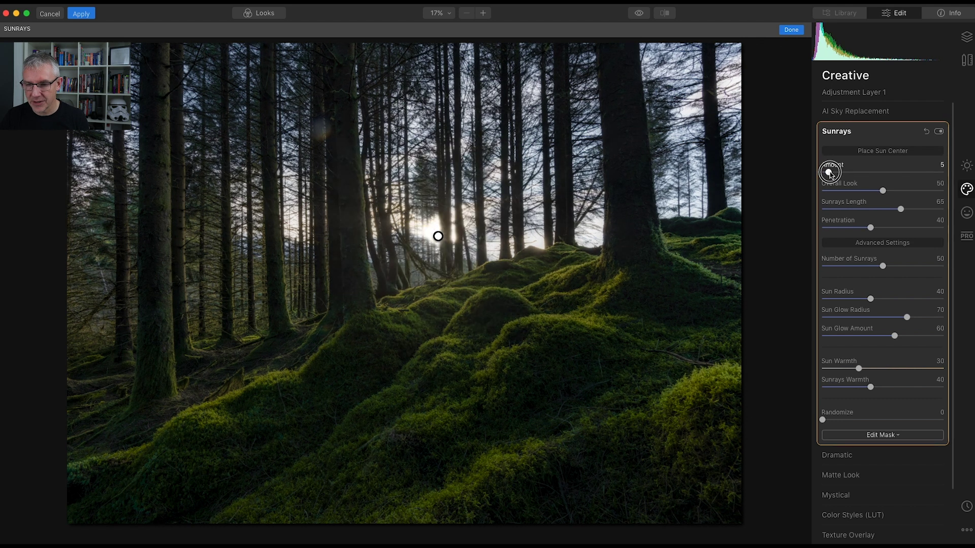
pyautogui.moveTo(829, 173); pyautogui.dragTo(846, 172)
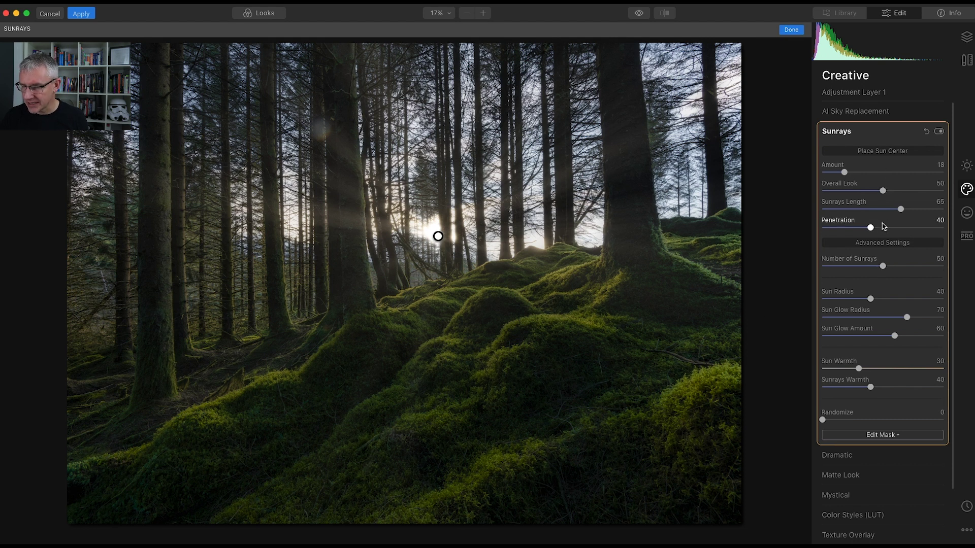
pyautogui.moveTo(870, 299); pyautogui.dragTo(833, 299)
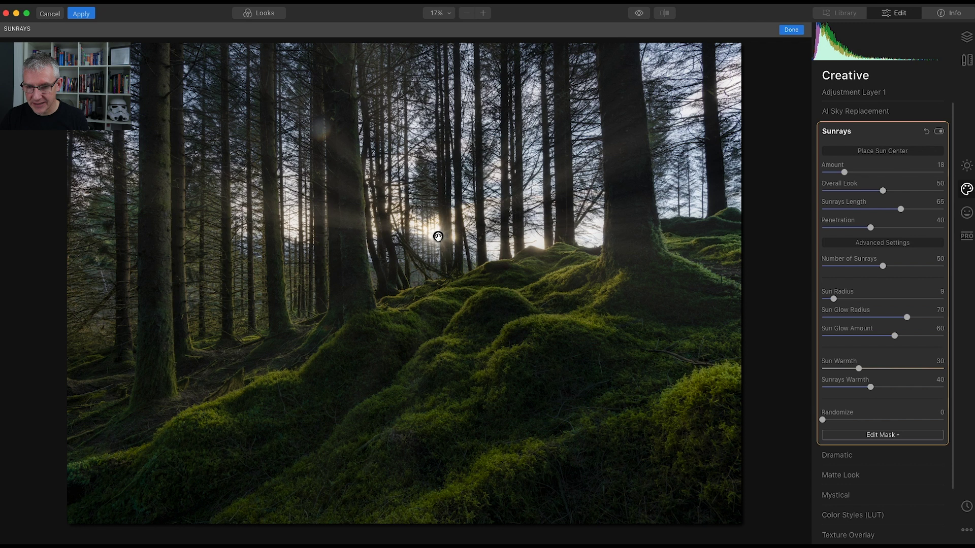
pyautogui.moveTo(438, 237); pyautogui.dragTo(435, 238)
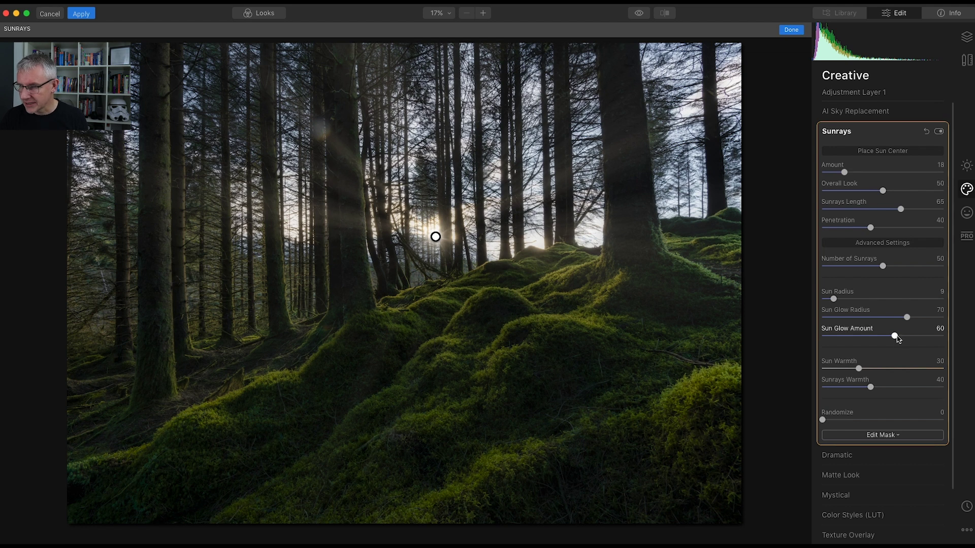
pyautogui.moveTo(897, 339); pyautogui.dragTo(872, 334)
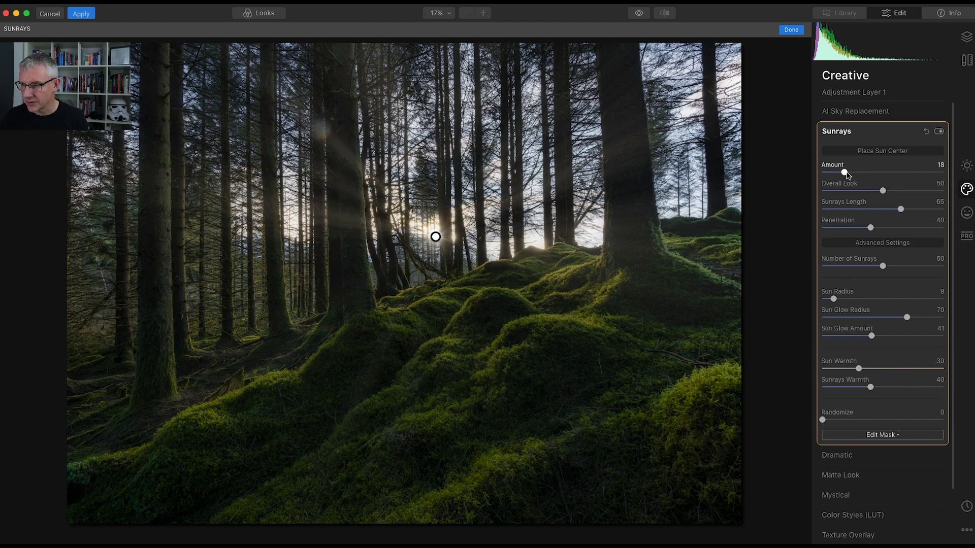
pyautogui.moveTo(847, 174); pyautogui.dragTo(857, 175)
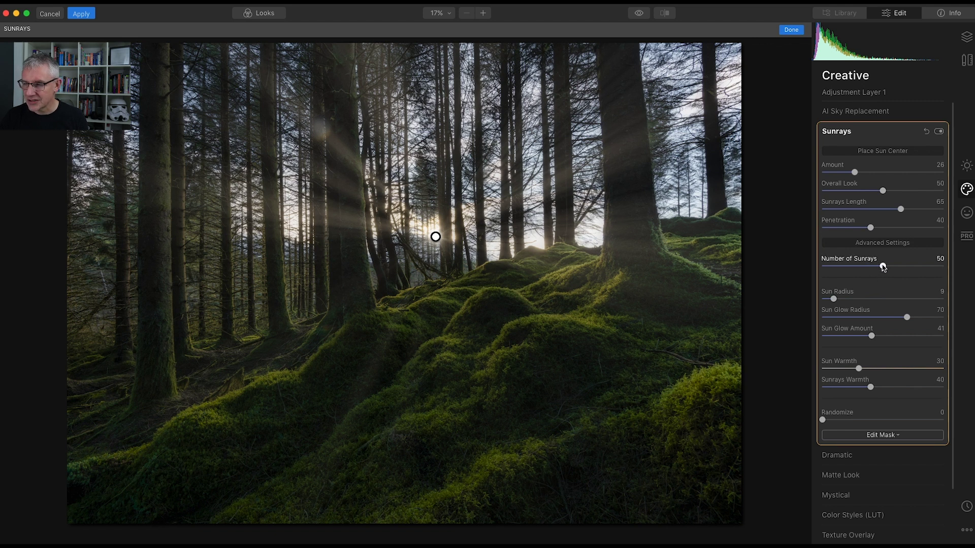
# - Set sunrays to 23 rays, Amount 29, Penetration 59 and Length 60
pyautogui.moveTo(883, 267); pyautogui.dragTo(836, 266)
pyautogui.moveTo(856, 173); pyautogui.dragTo(866, 172)
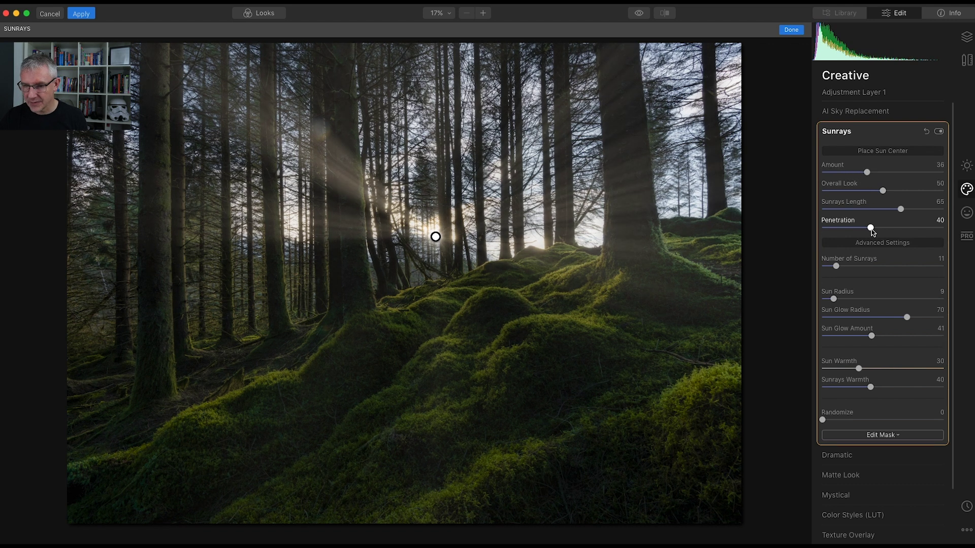
pyautogui.moveTo(870, 227); pyautogui.dragTo(882, 228)
pyautogui.moveTo(835, 266)
pyautogui.mouseDown()
pyautogui.moveTo(933, 267)
pyautogui.moveTo(849, 276)
pyautogui.mouseUp()
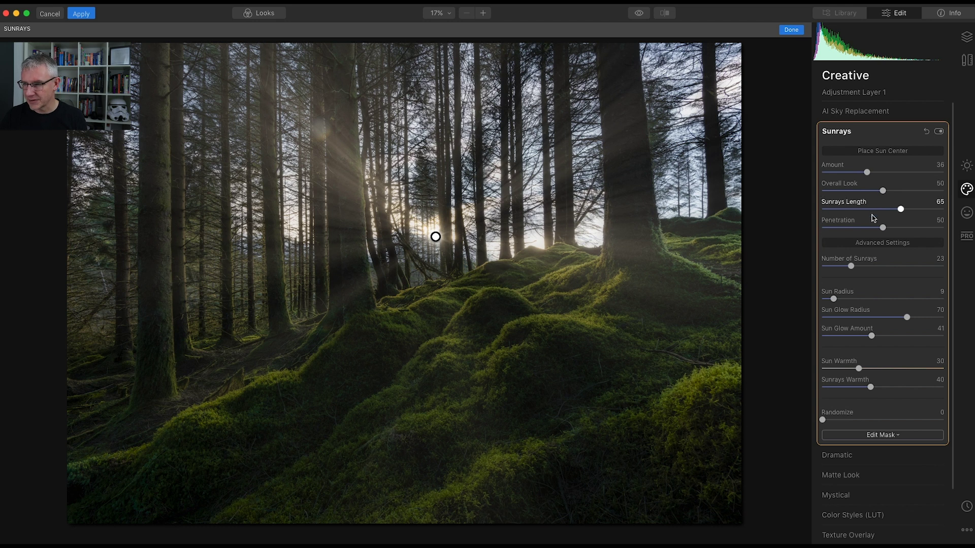
pyautogui.moveTo(883, 230); pyautogui.dragTo(863, 229)
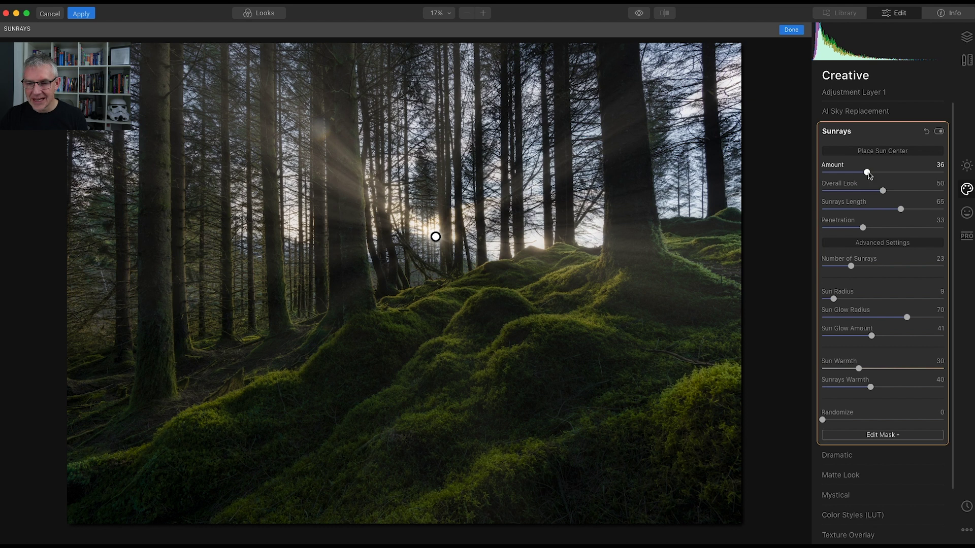
pyautogui.moveTo(868, 174); pyautogui.dragTo(859, 175)
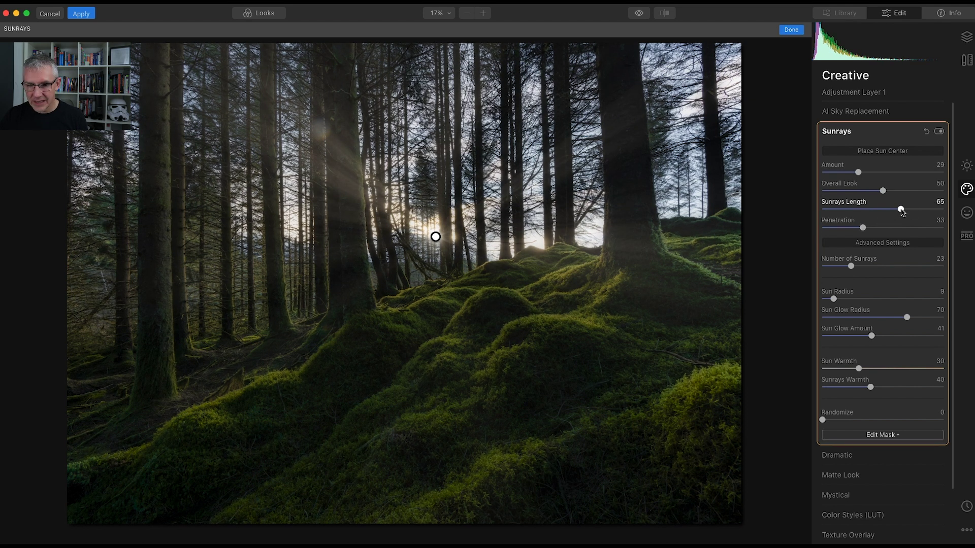
pyautogui.moveTo(901, 211); pyautogui.dragTo(896, 233)
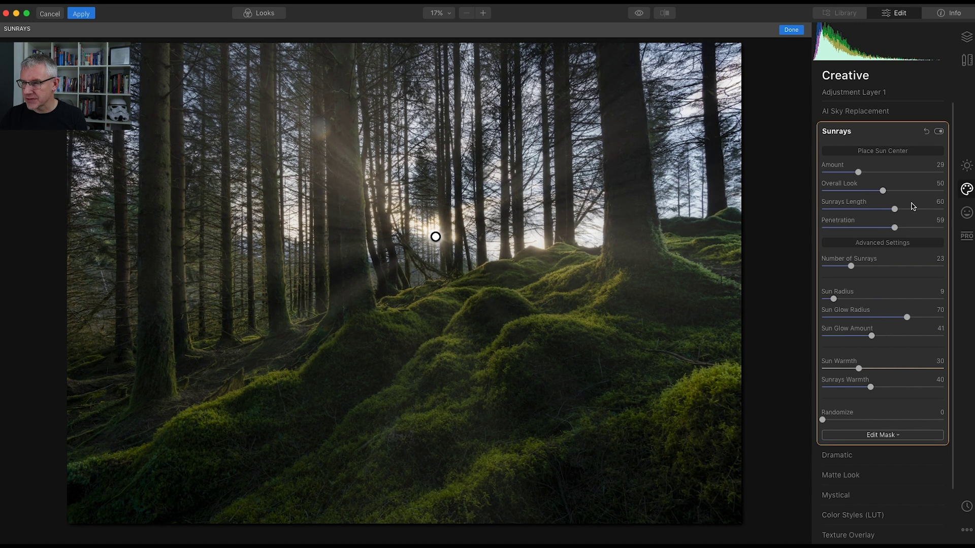
pyautogui.click(838, 132)
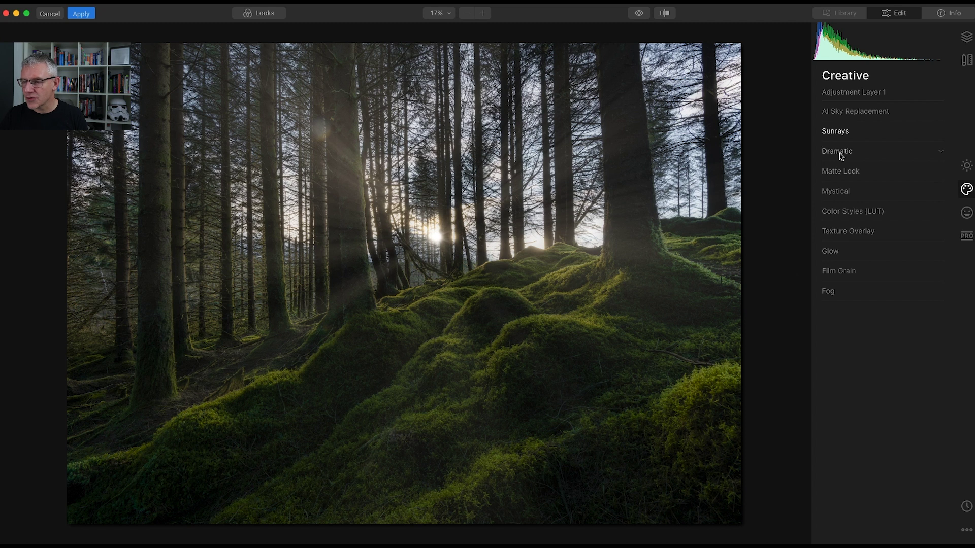
# - Add a Mystical glow set to Amount 52 with Shadows at 22
pyautogui.click(843, 190)
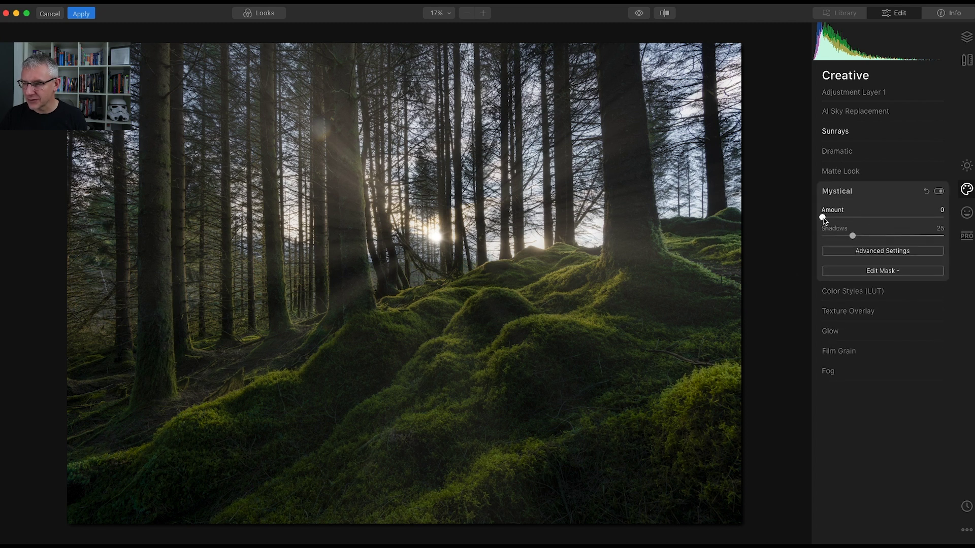
pyautogui.moveTo(823, 219); pyautogui.dragTo(886, 222)
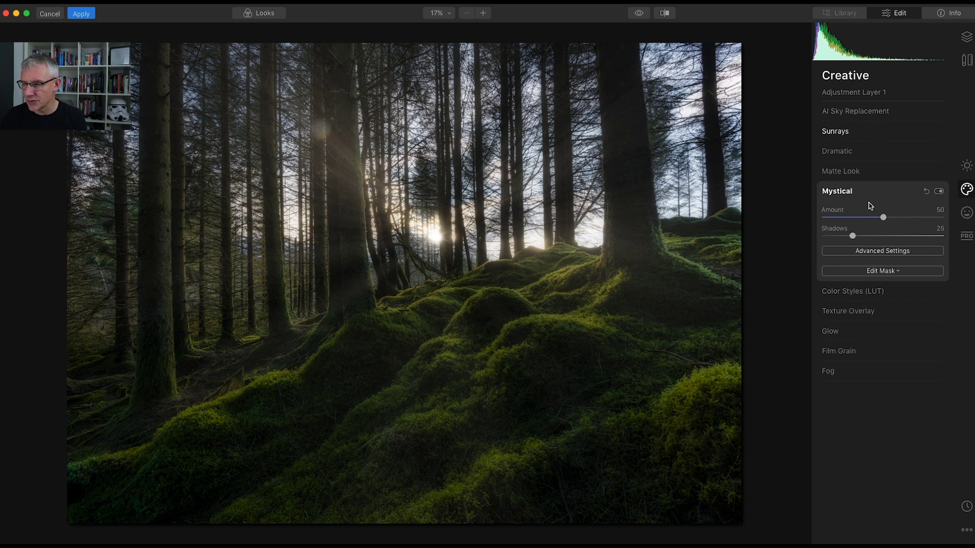
pyautogui.moveTo(855, 240)
pyautogui.mouseDown()
pyautogui.moveTo(885, 241)
pyautogui.moveTo(850, 240)
pyautogui.mouseUp()
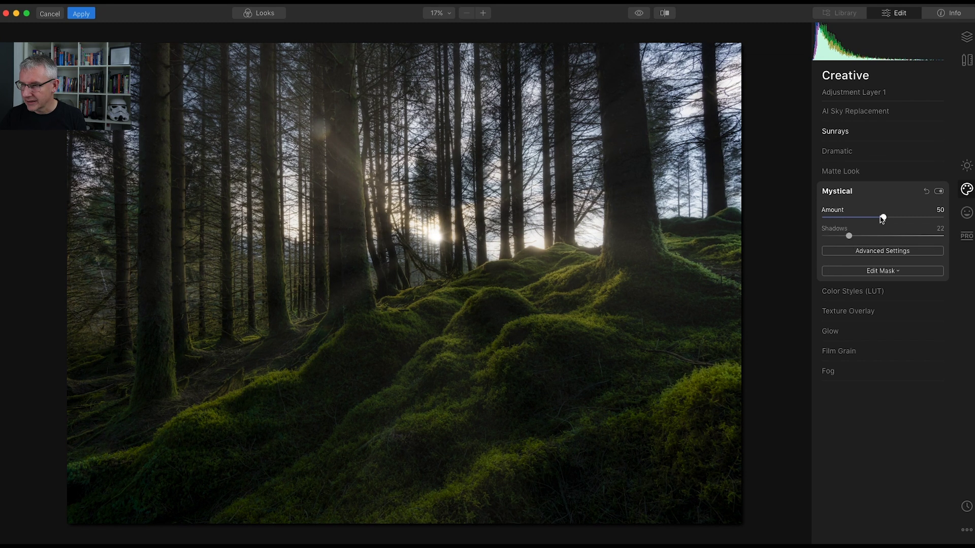
pyautogui.moveTo(883, 219)
pyautogui.mouseDown()
pyautogui.moveTo(929, 220)
pyautogui.moveTo(886, 220)
pyautogui.mouseUp()
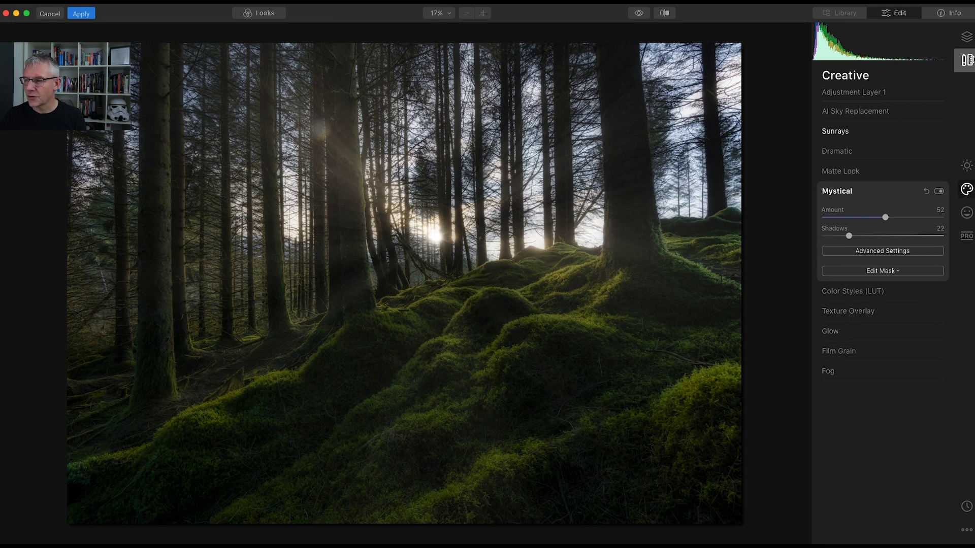
# - Add Adjustment Layer 2 above the first adjustment layer
pyautogui.click(967, 37)
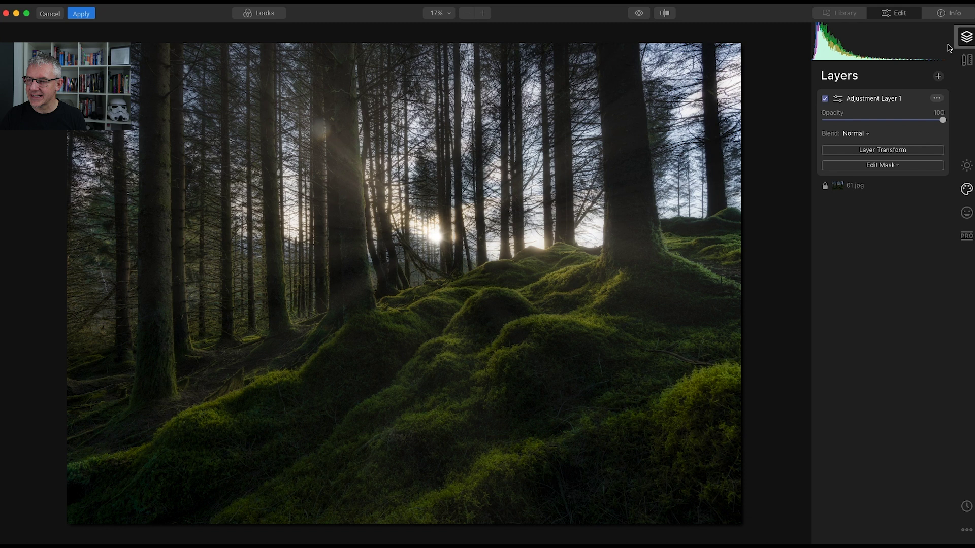
pyautogui.click(938, 77)
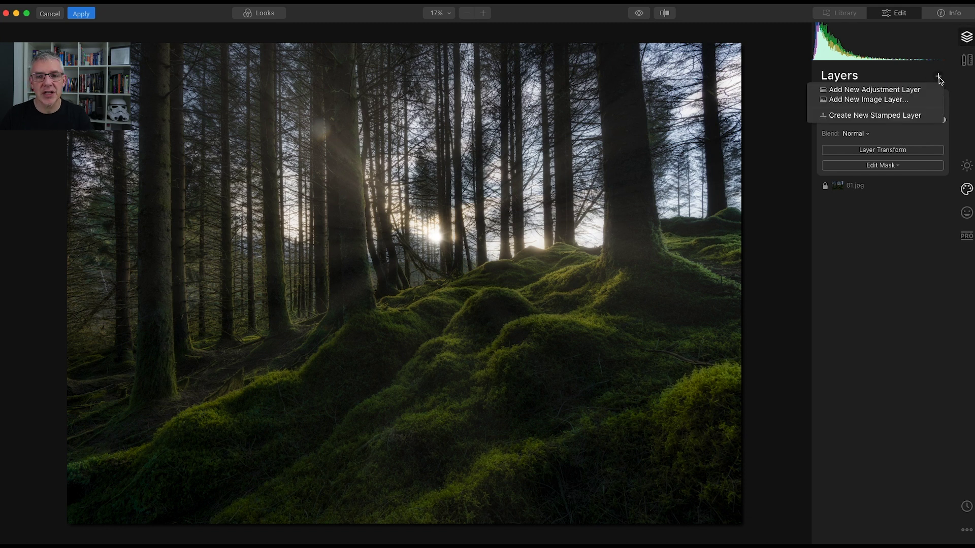
pyautogui.click(907, 90)
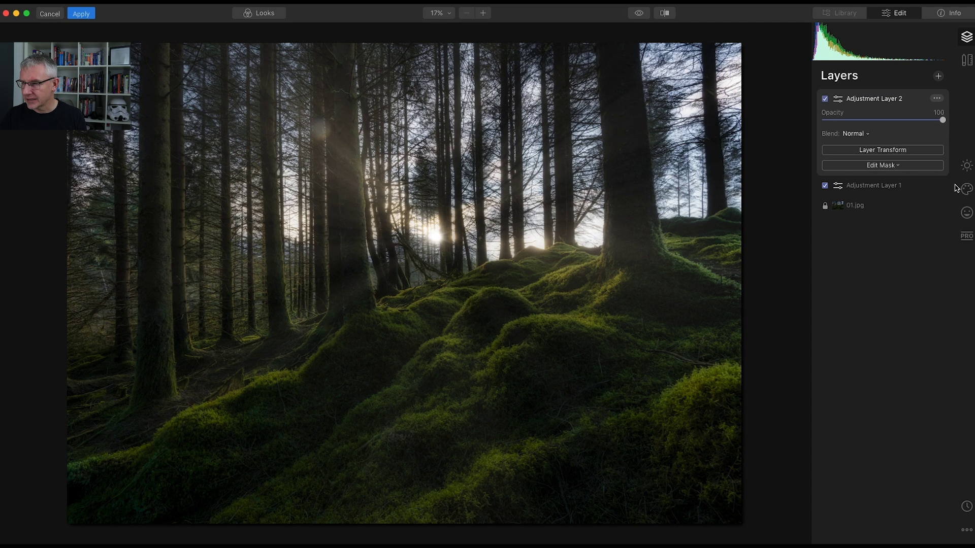
# - Set Smart Contrast to 16 and AI Structure Amount to 27 on the new layer
pyautogui.click(968, 167)
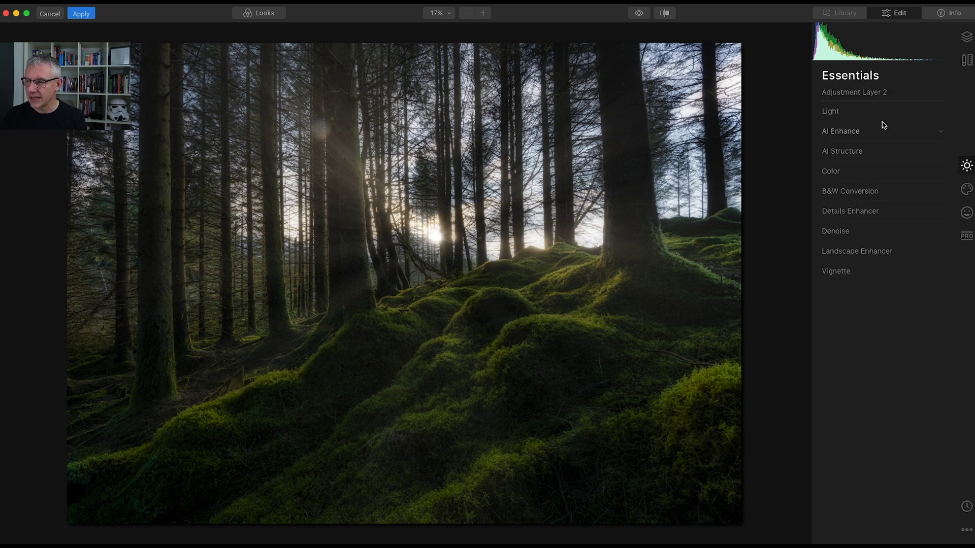
pyautogui.click(830, 112)
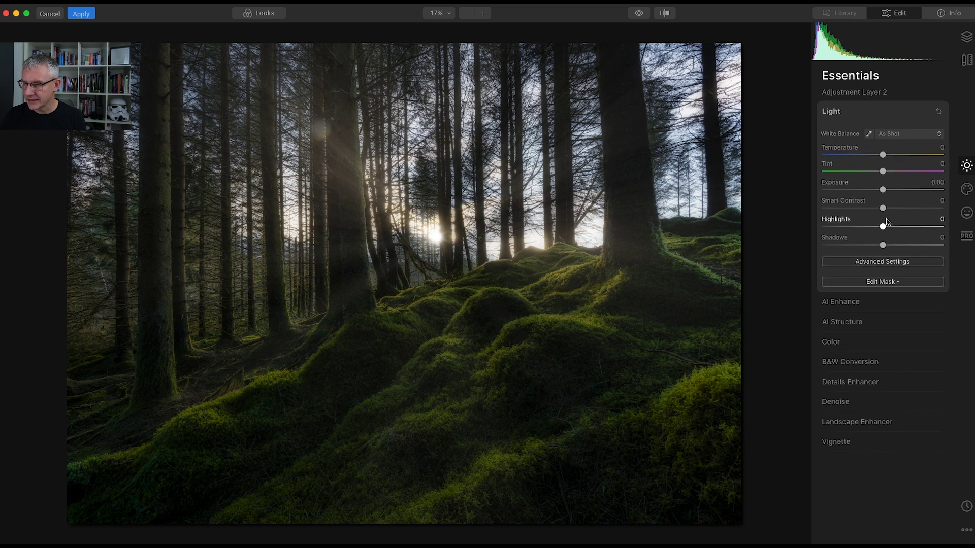
pyautogui.moveTo(883, 210); pyautogui.dragTo(893, 213)
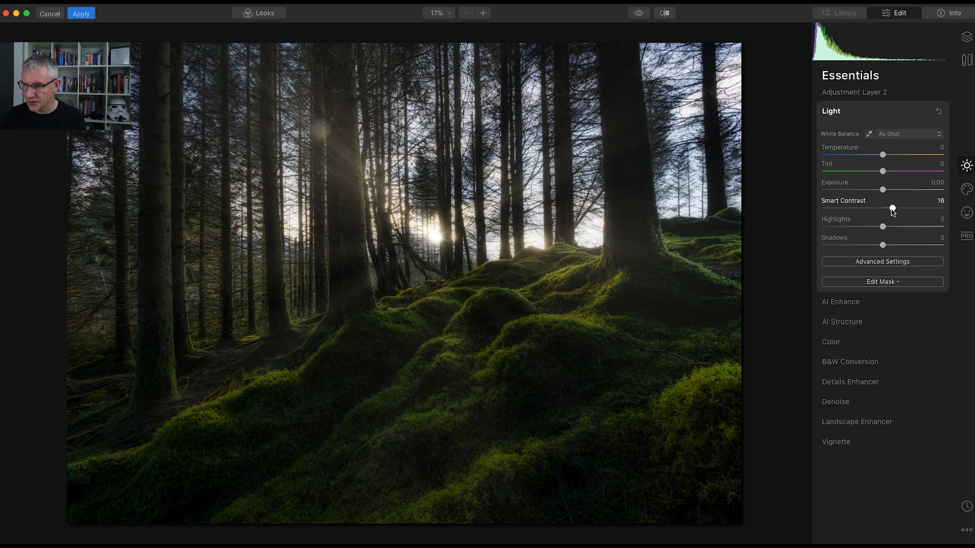
pyautogui.click(833, 112)
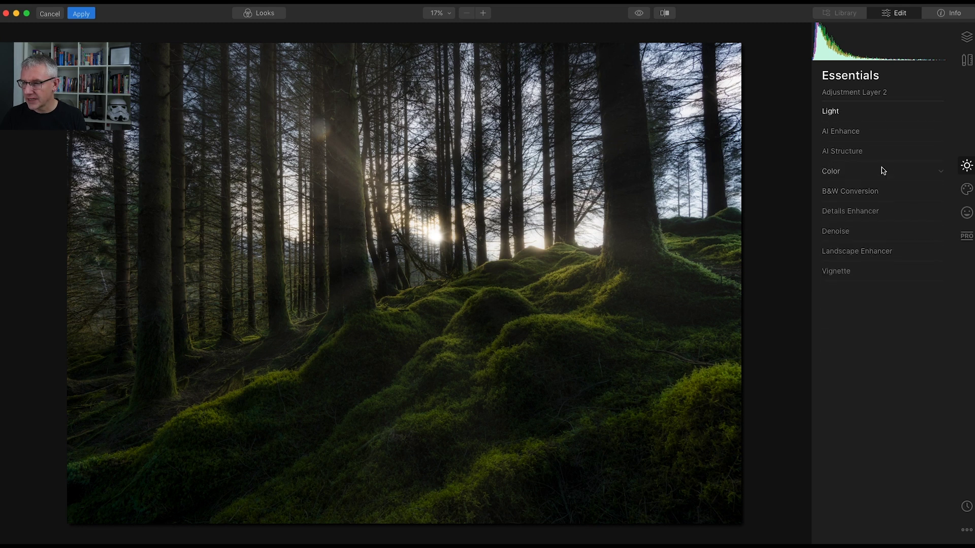
pyautogui.click(845, 153)
pyautogui.moveTo(883, 177); pyautogui.dragTo(904, 181)
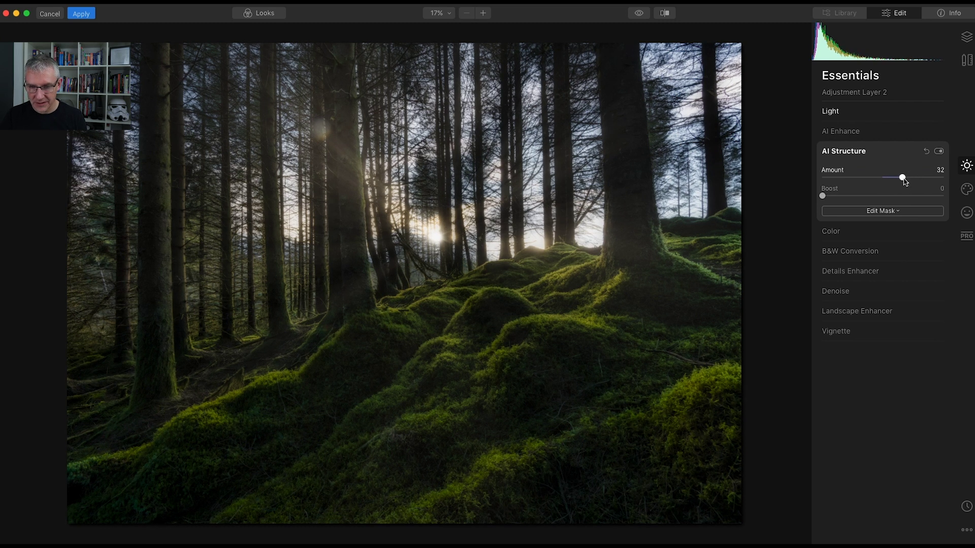
pyautogui.moveTo(904, 181)
pyautogui.mouseDown()
pyautogui.moveTo(889, 181)
pyautogui.moveTo(901, 181)
pyautogui.mouseUp()
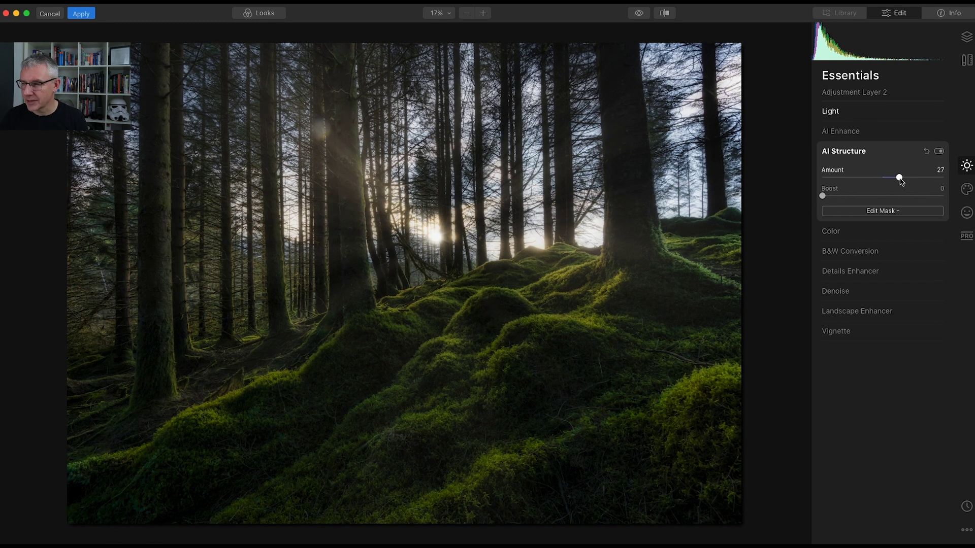
pyautogui.click(852, 153)
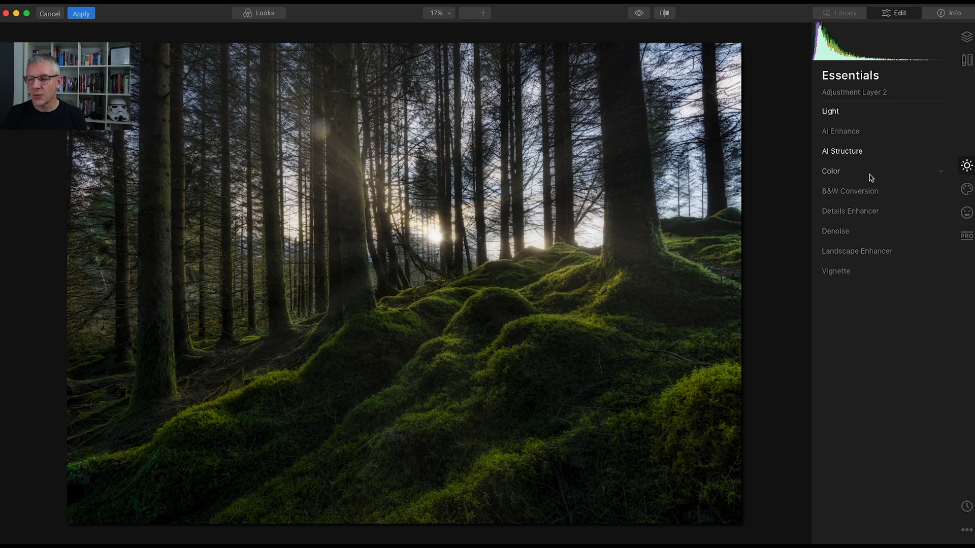
# - Try a lower opacity for Adjustment Layer 2 in the layer stack
pyautogui.click(966, 37)
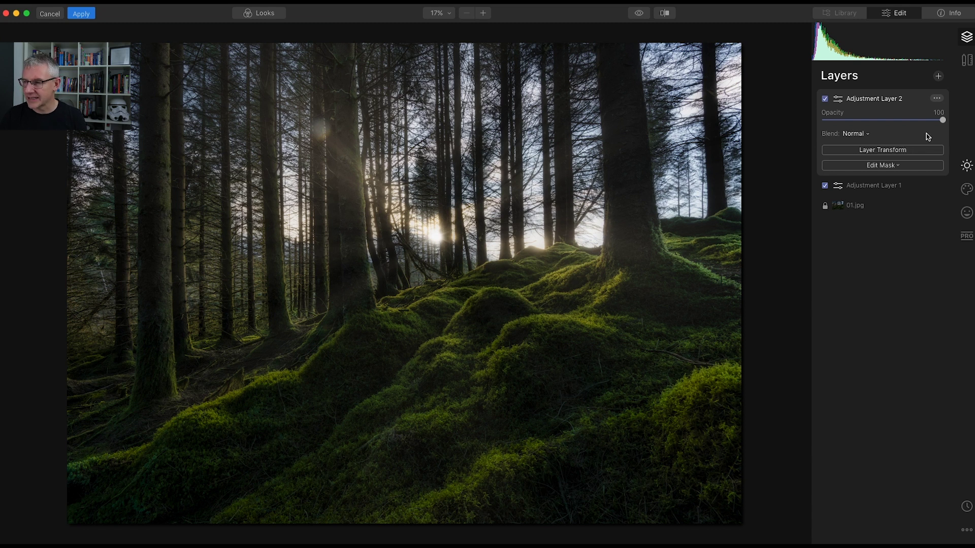
pyautogui.moveTo(943, 120); pyautogui.dragTo(964, 122)
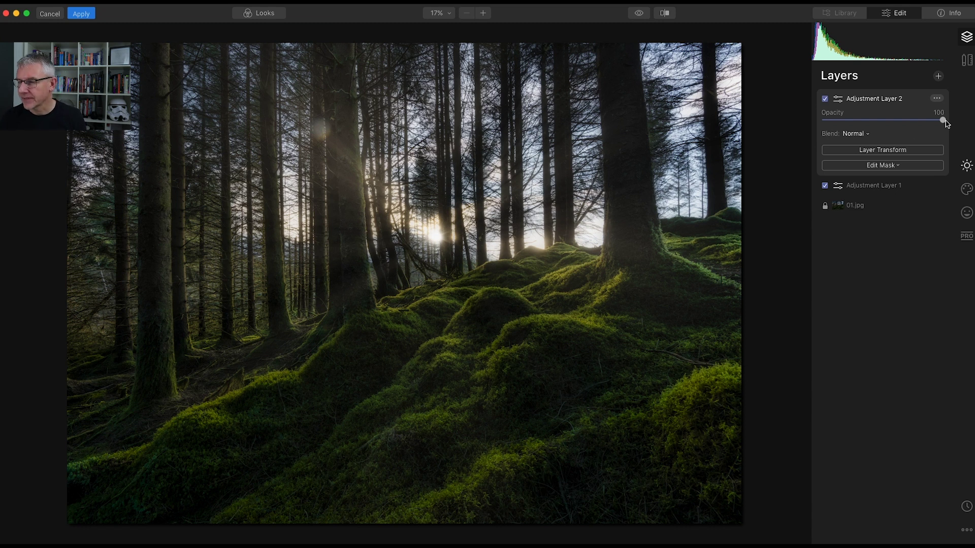
pyautogui.click(966, 173)
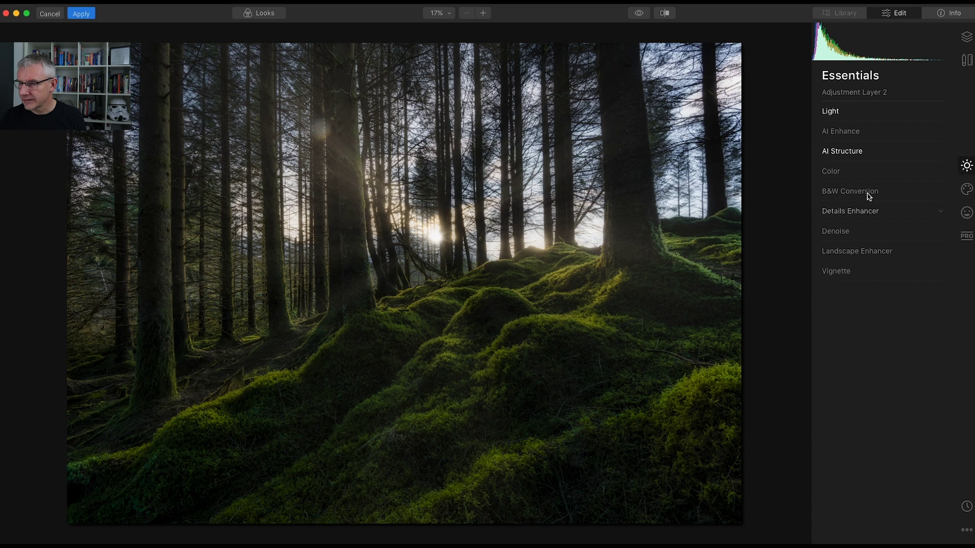
# - Set the blue tones to Saturation -53 and Luminance -35
pyautogui.click(831, 172)
pyautogui.click(907, 265)
pyautogui.moveTo(883, 318); pyautogui.dragTo(857, 303)
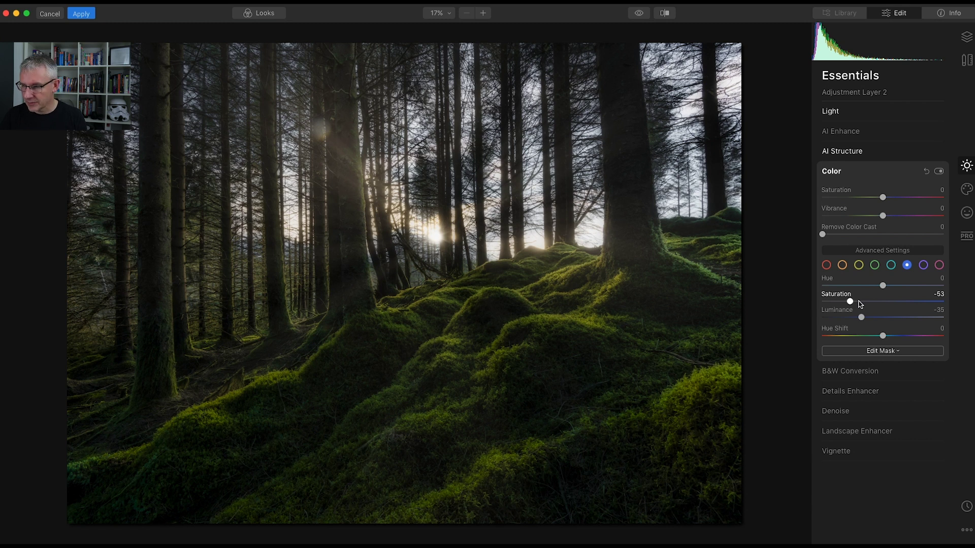
pyautogui.click(835, 173)
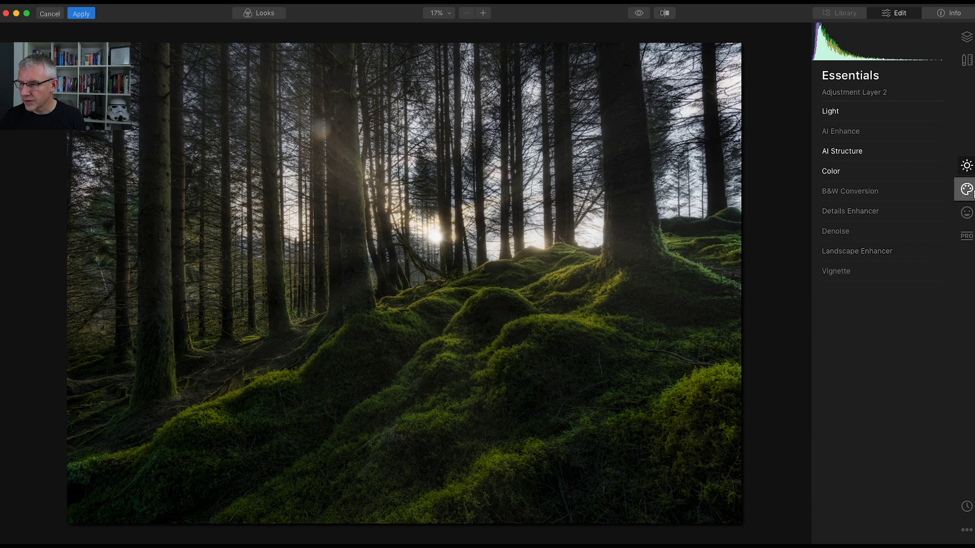
# - Test a Mystical glow on Adjustment Layer 2, then return its Amount to 0
pyautogui.click(967, 190)
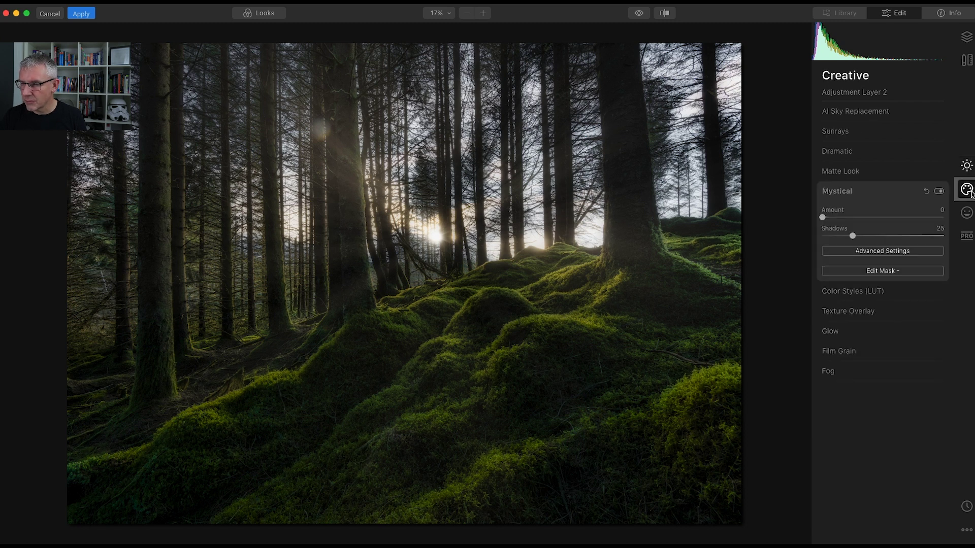
pyautogui.moveTo(822, 217); pyautogui.dragTo(868, 220)
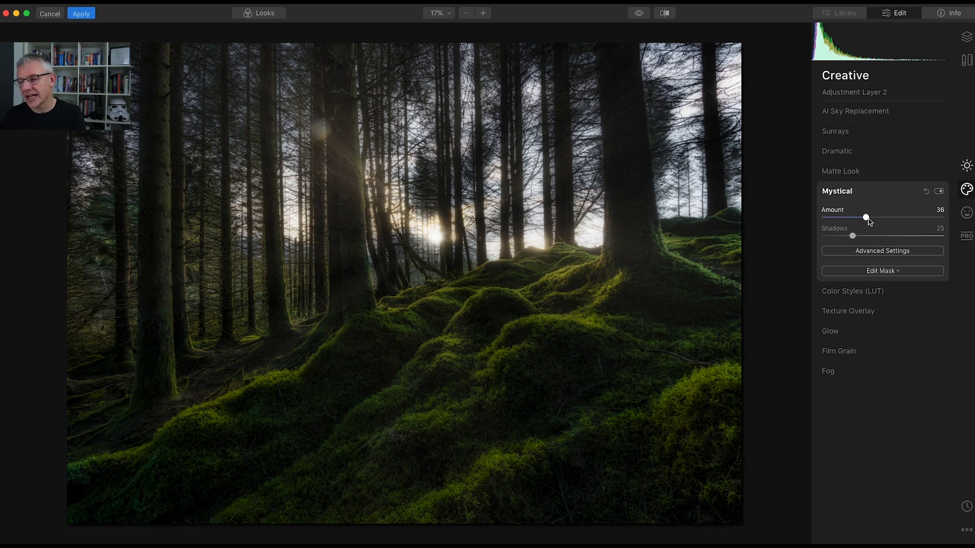
pyautogui.moveTo(868, 219); pyautogui.dragTo(848, 220)
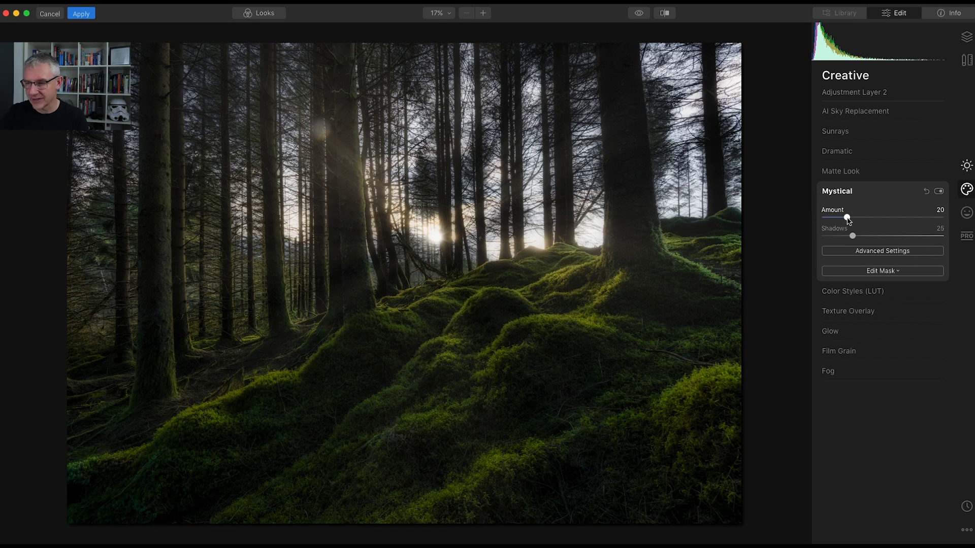
pyautogui.moveTo(848, 219); pyautogui.dragTo(821, 219)
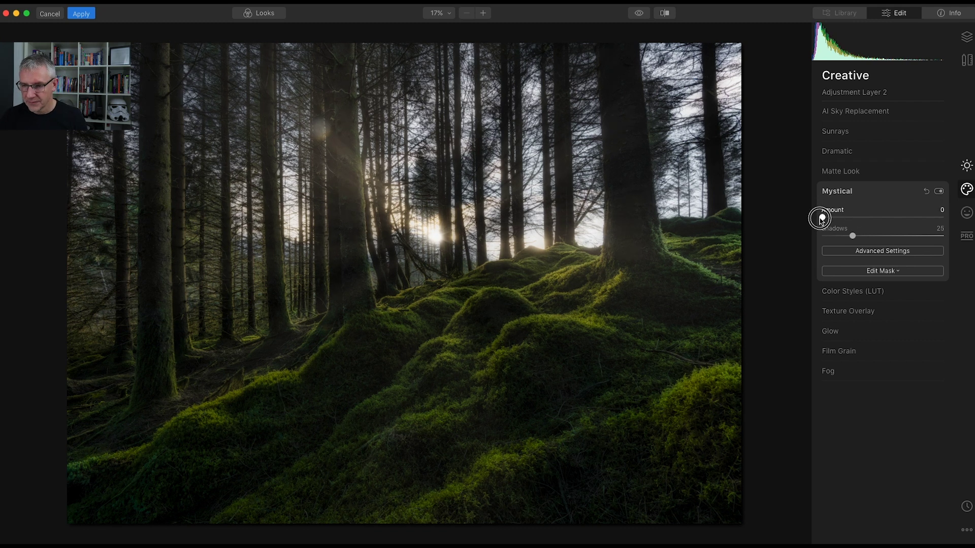
pyautogui.click(845, 191)
# - Set a Type 1 Orton Effect at Amount 21 on Adjustment Layer 2
pyautogui.click(966, 212)
pyautogui.click(844, 175)
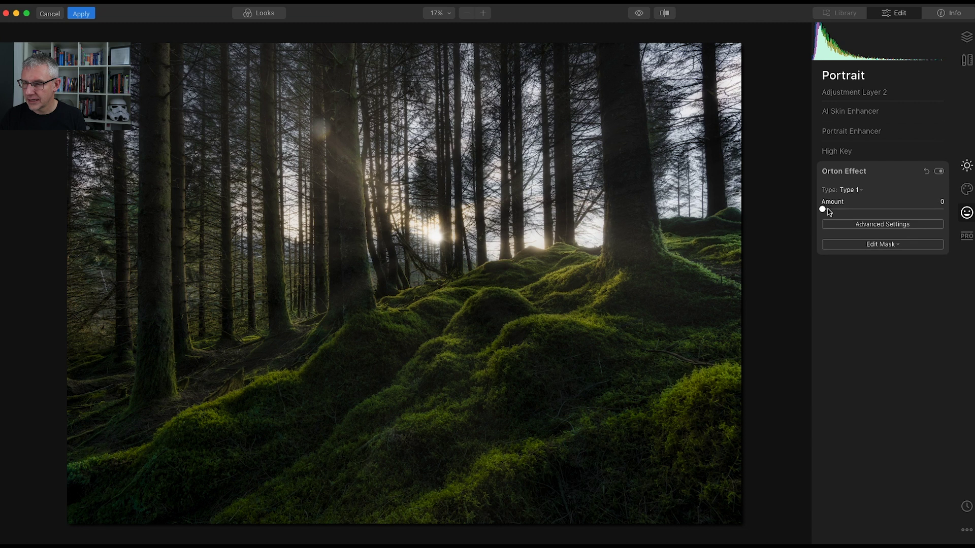
pyautogui.moveTo(826, 210); pyautogui.dragTo(851, 212)
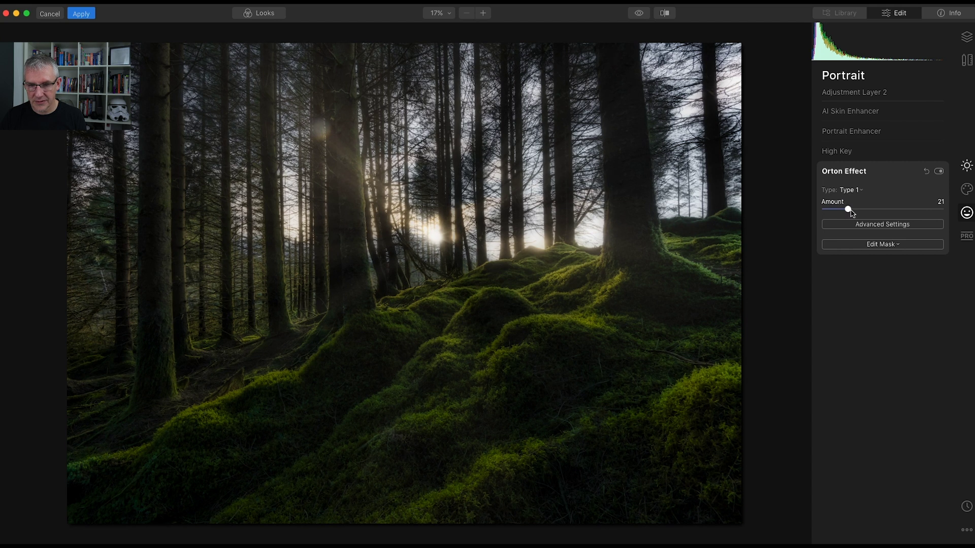
# - Compare the original and edited photo using the Before/After split view
pyautogui.click(664, 12)
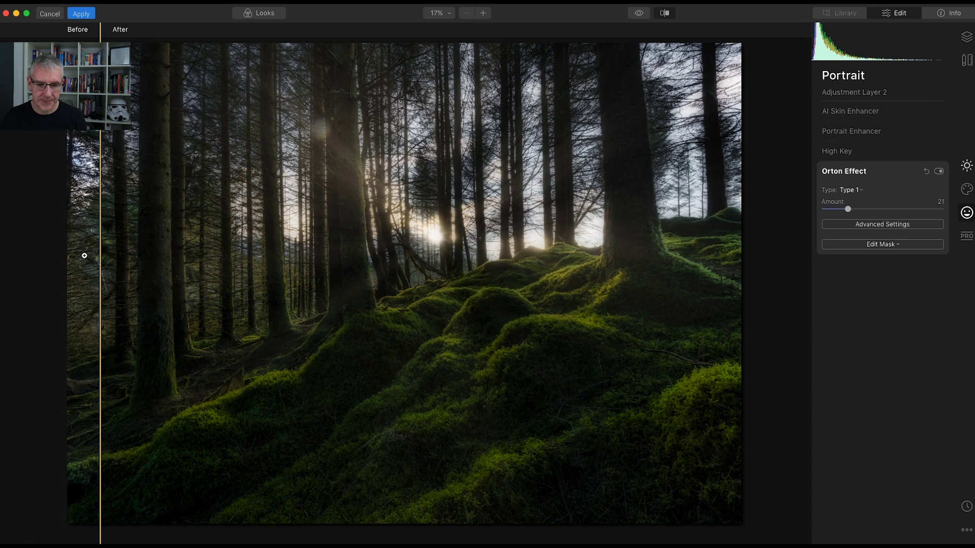
pyautogui.moveTo(99, 255); pyautogui.dragTo(96, 212)
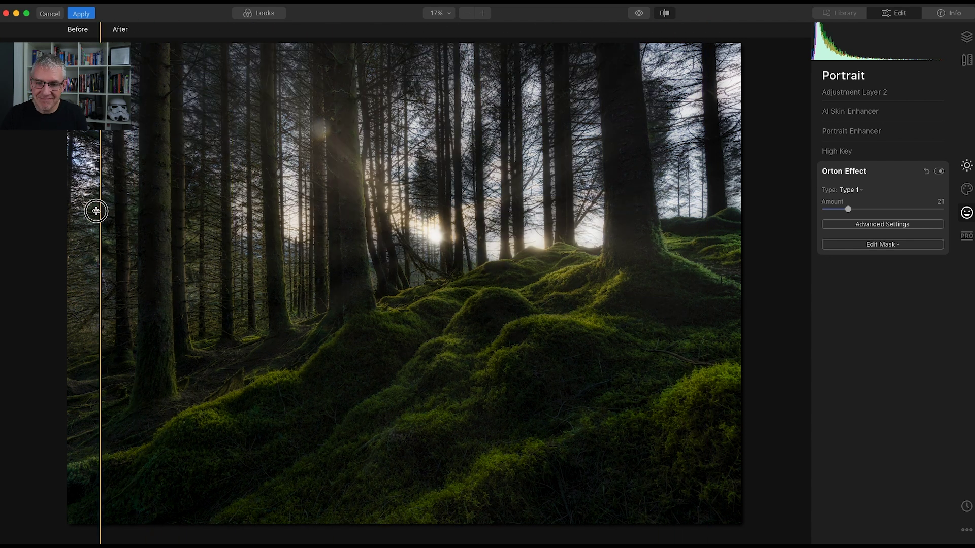
pyautogui.moveTo(96, 211); pyautogui.dragTo(61, 217)
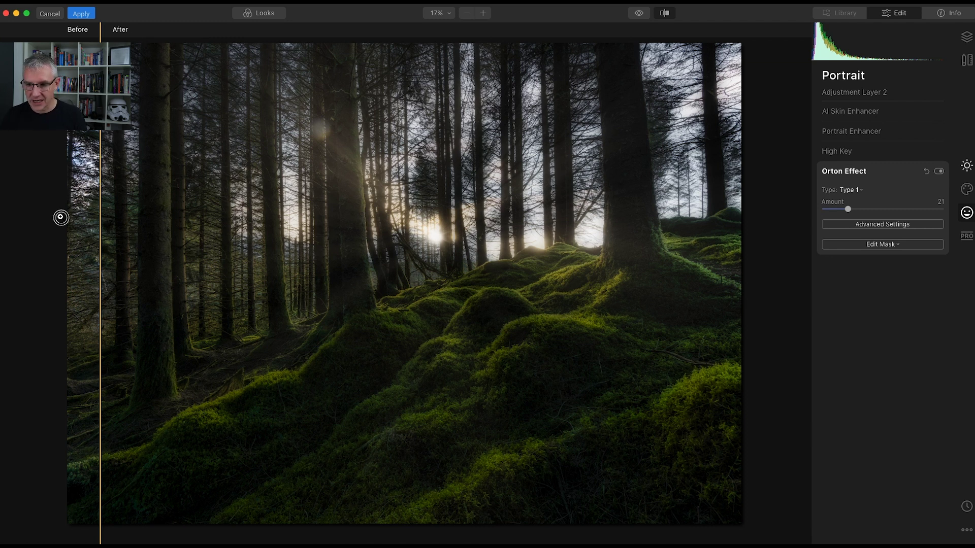
pyautogui.moveTo(61, 217); pyautogui.dragTo(127, 221)
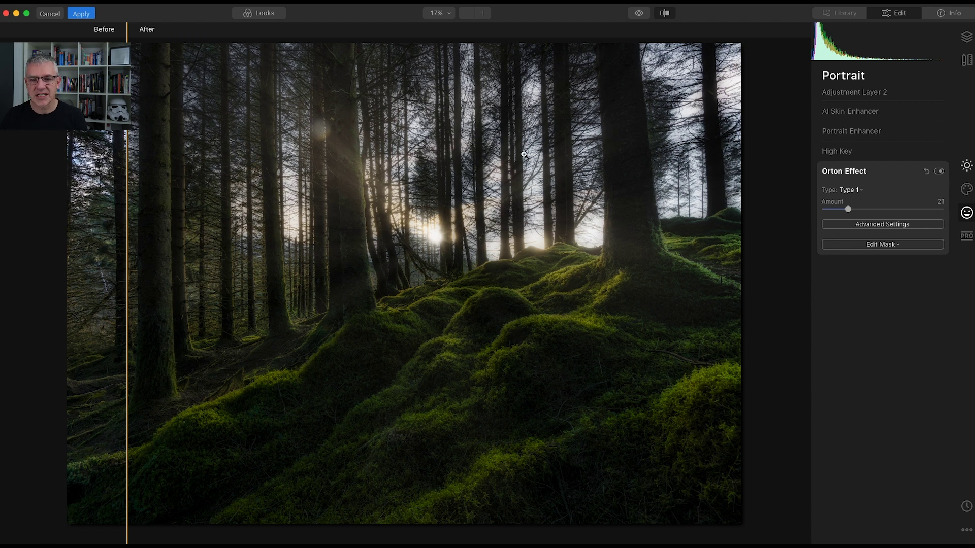
# - Close the before/after comparison and add a new Adjustment Layer 3 from the Layers panel
pyautogui.click(664, 13)
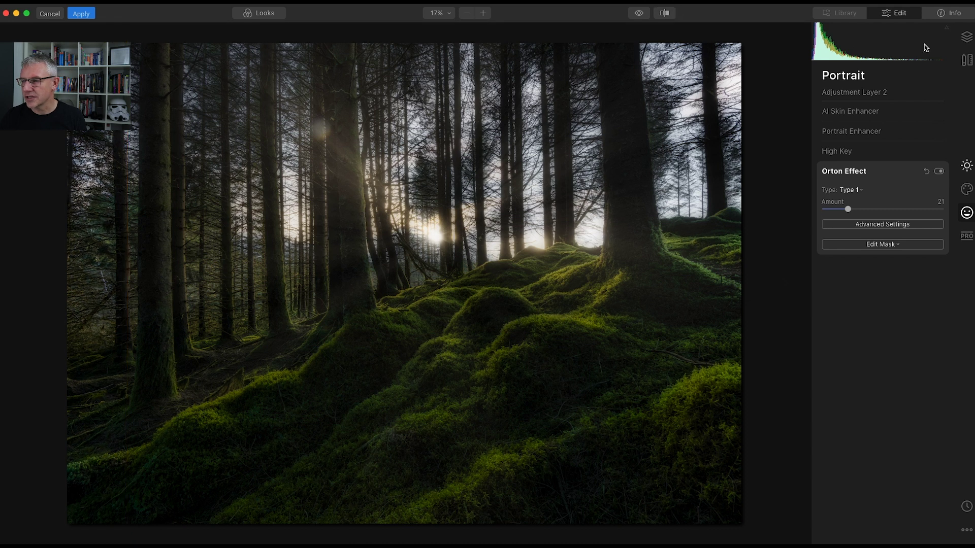
pyautogui.click(967, 38)
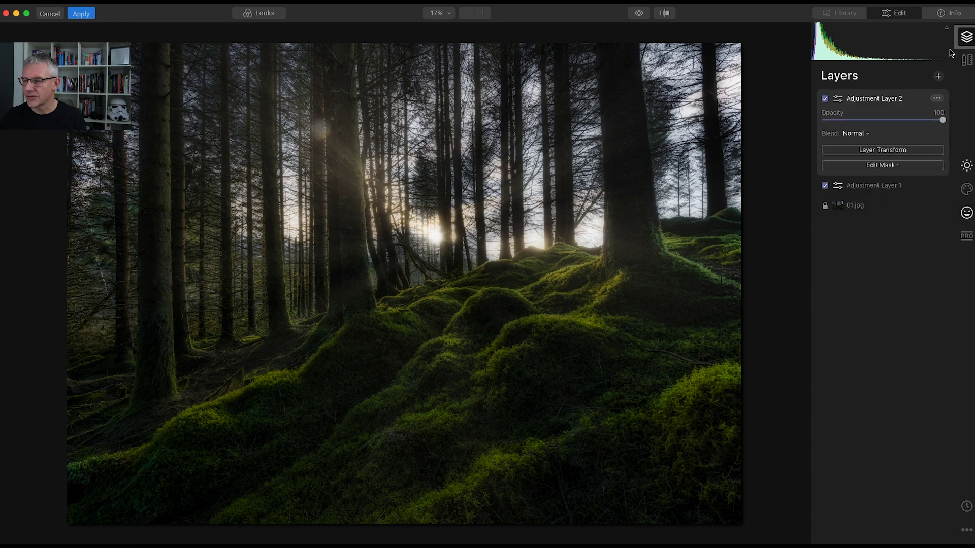
pyautogui.click(938, 77)
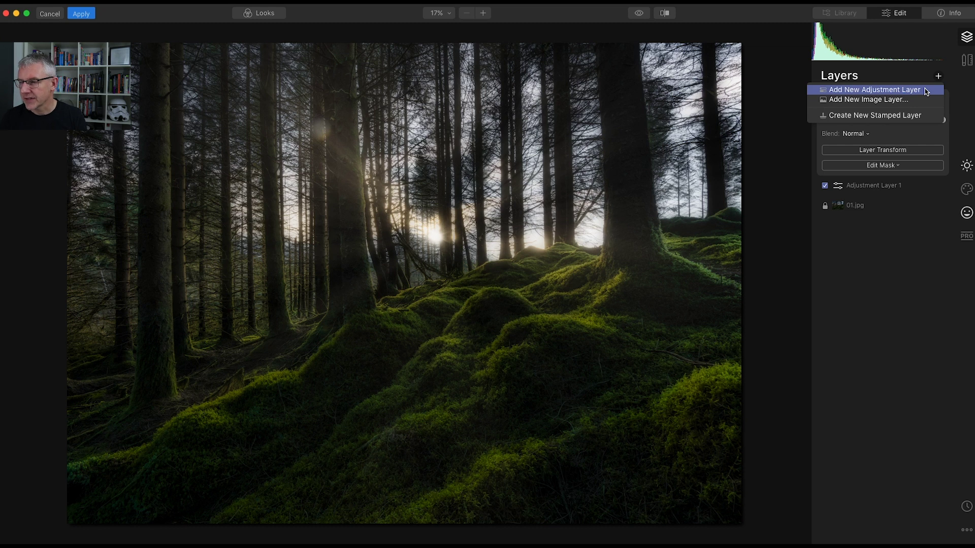
pyautogui.click(873, 90)
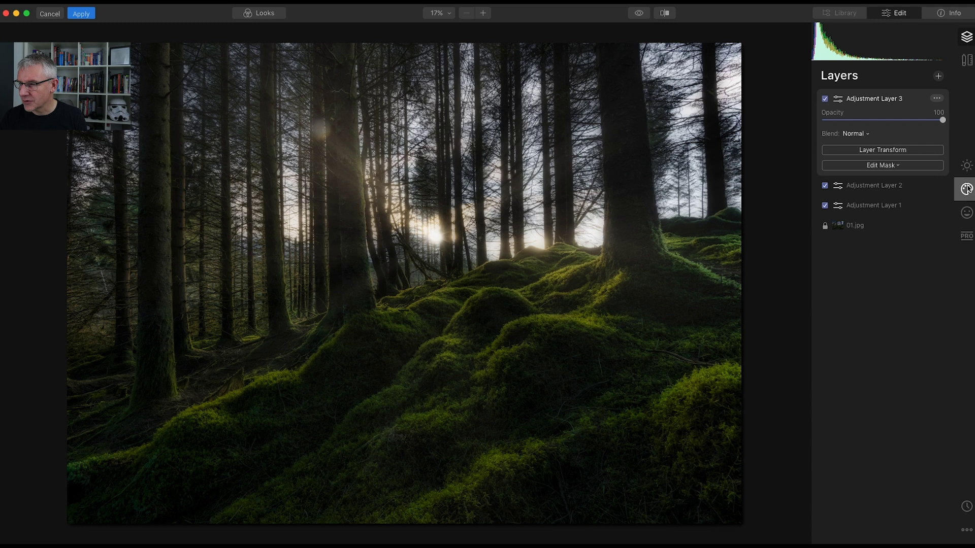
# - Open the Essentials Color tool's advanced settings with the yellow swatch selected
pyautogui.click(967, 168)
pyautogui.click(830, 173)
pyautogui.click(858, 265)
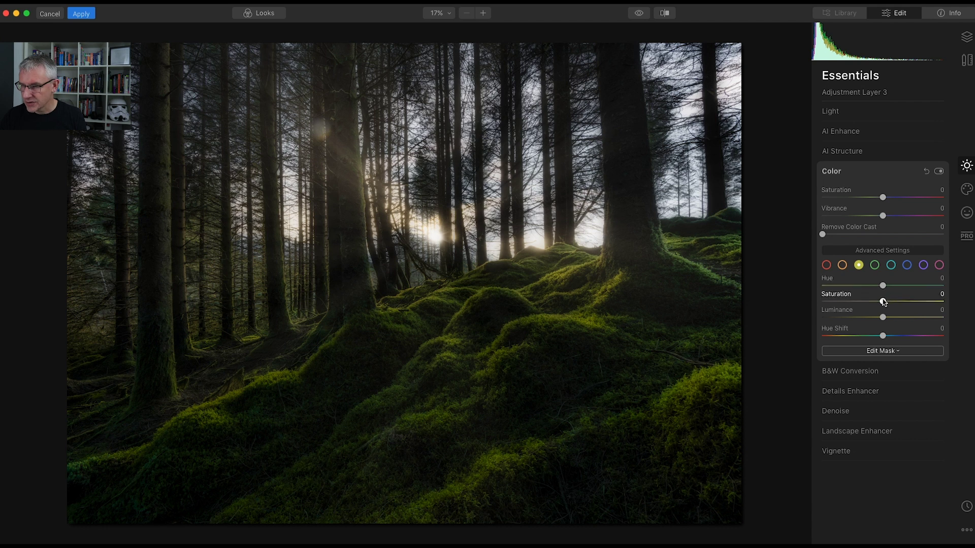
# - Shift the yellow hue to -61 and check it against the original in the split view
pyautogui.moveTo(882, 286); pyautogui.dragTo(845, 286)
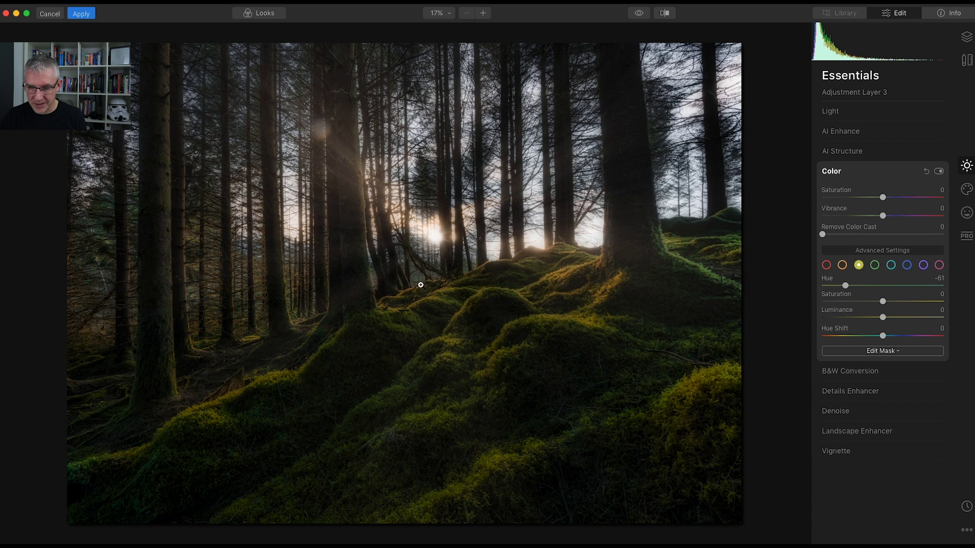
pyautogui.click(664, 14)
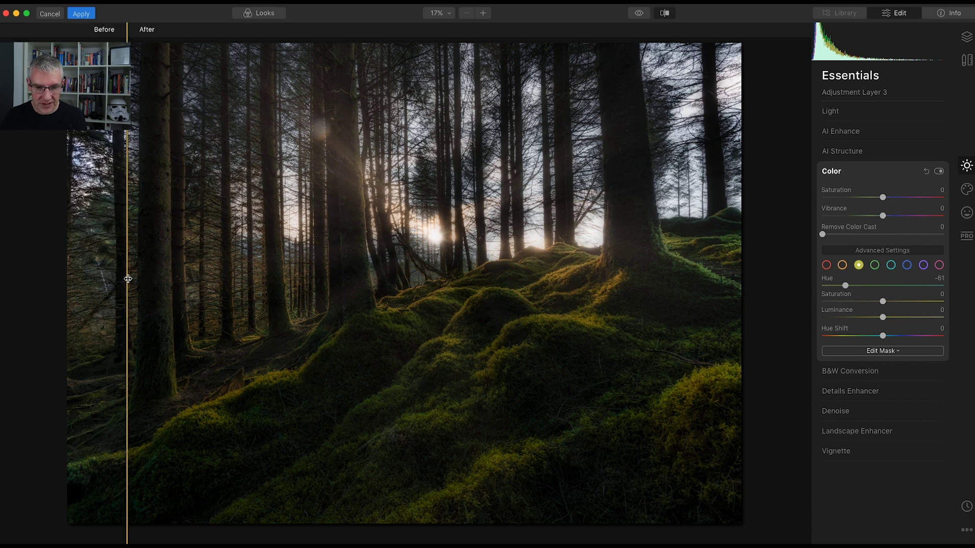
pyautogui.moveTo(128, 279); pyautogui.dragTo(34, 262)
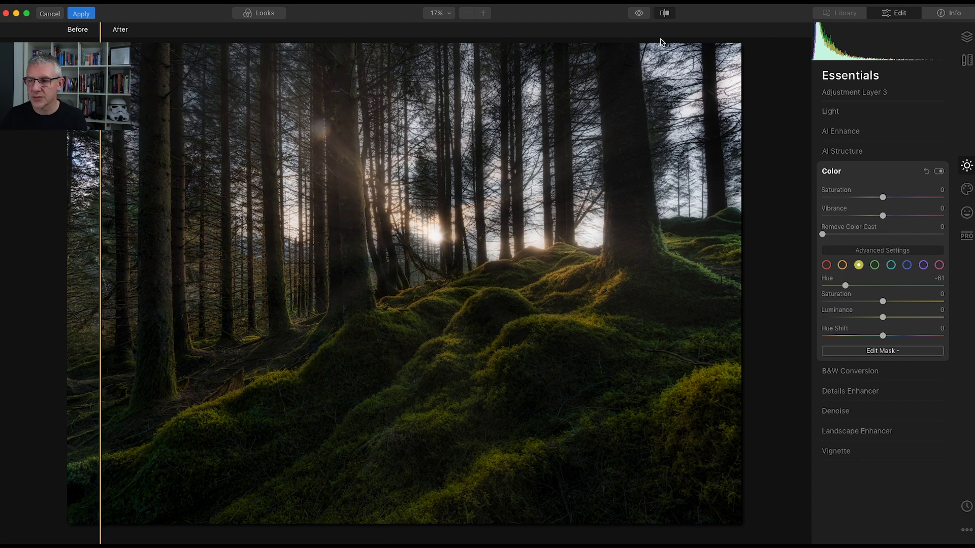
pyautogui.click(664, 13)
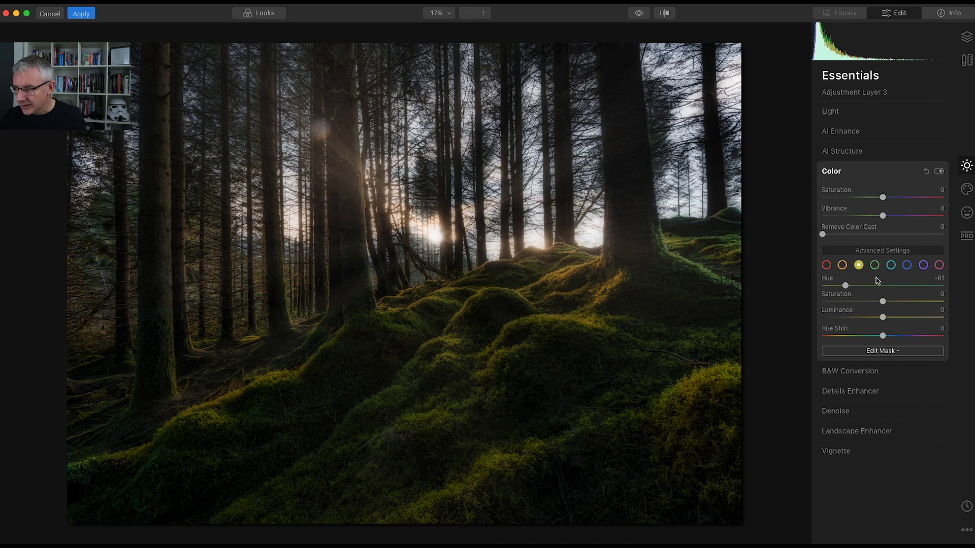
# - Set yellow saturation to 15, collapse Color, and compare before/after again
pyautogui.moveTo(883, 303); pyautogui.dragTo(904, 306)
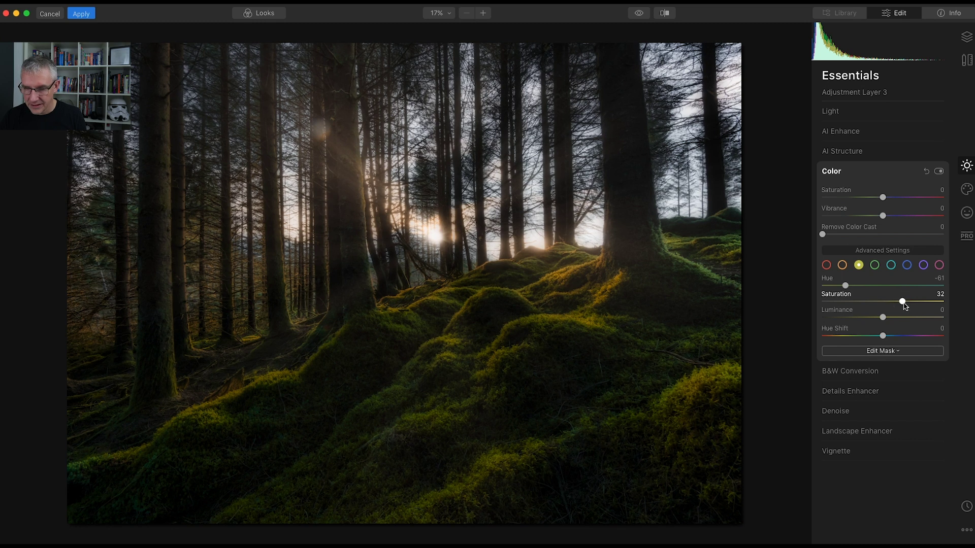
pyautogui.moveTo(905, 305)
pyautogui.mouseDown()
pyautogui.moveTo(811, 302)
pyautogui.moveTo(891, 303)
pyautogui.mouseUp()
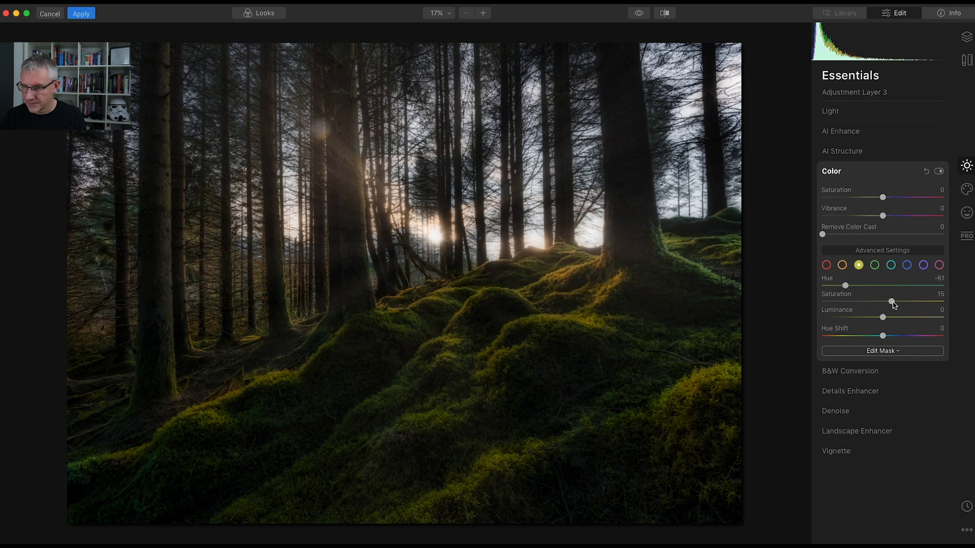
pyautogui.click(842, 171)
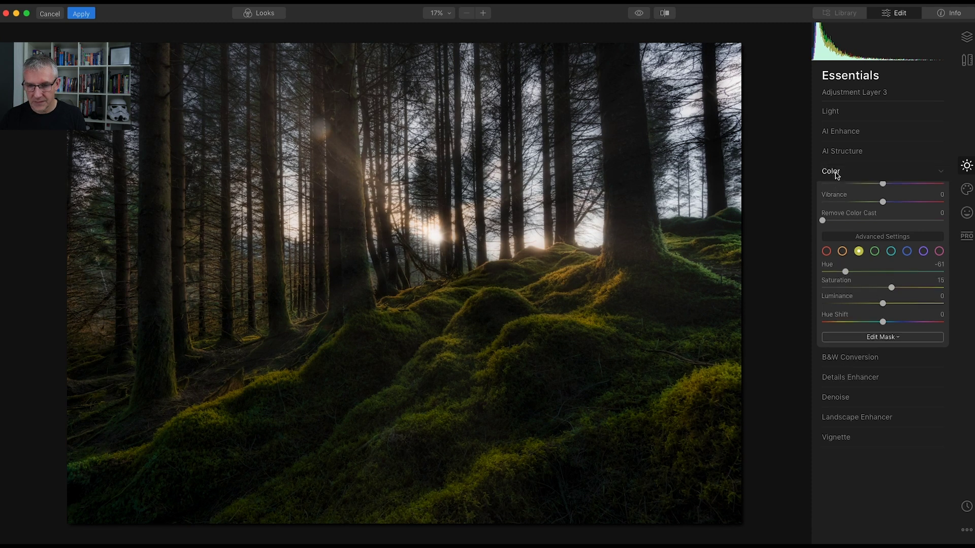
pyautogui.click(665, 13)
pyautogui.moveTo(99, 220); pyautogui.dragTo(1, 178)
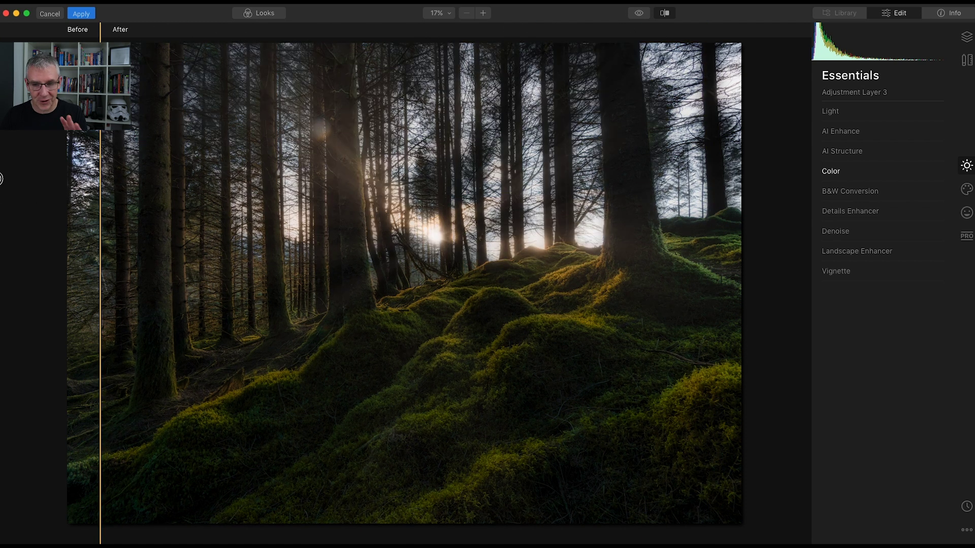
pyautogui.click(664, 12)
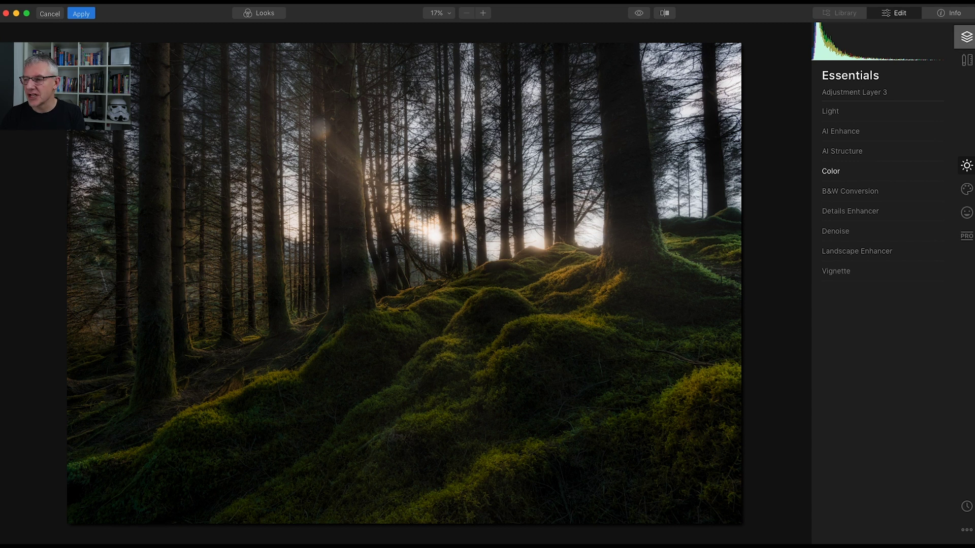
# - Add Adjustment Layer 4 and open its PRO Adjustable Gradient tool
pyautogui.click(966, 37)
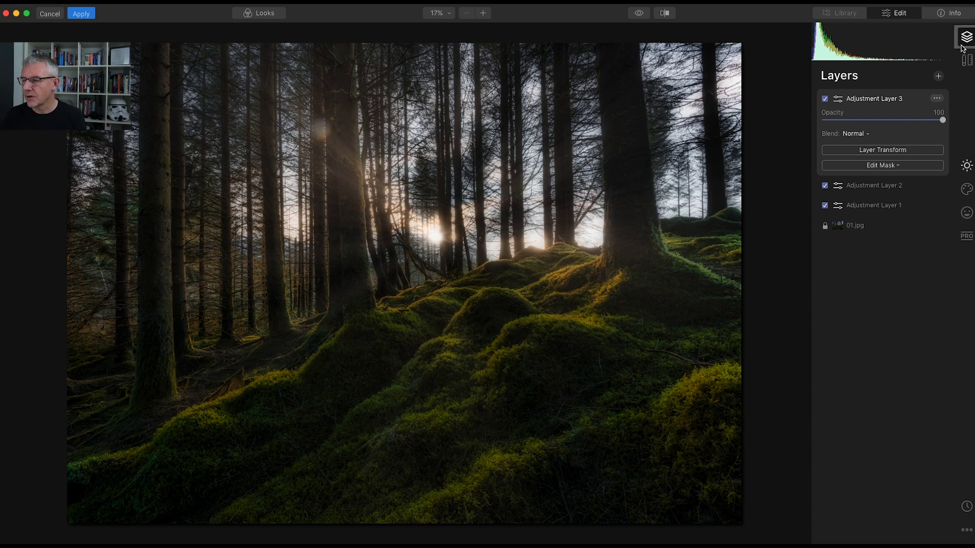
pyautogui.click(937, 75)
pyautogui.click(917, 95)
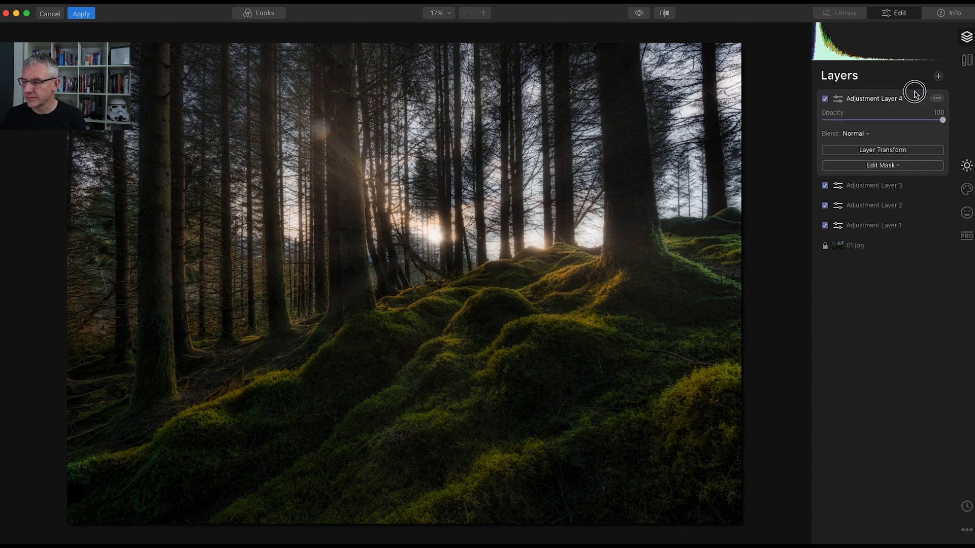
pyautogui.click(965, 238)
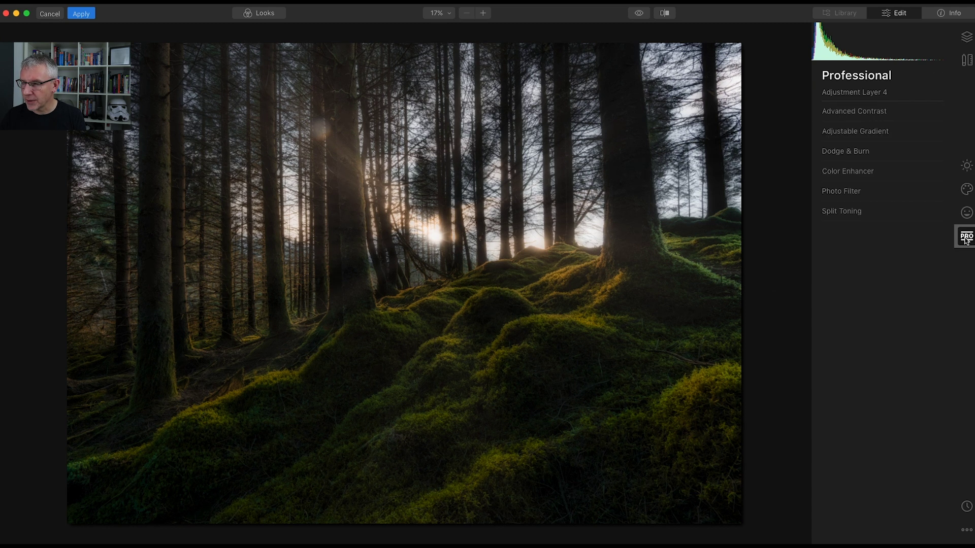
pyautogui.click(852, 132)
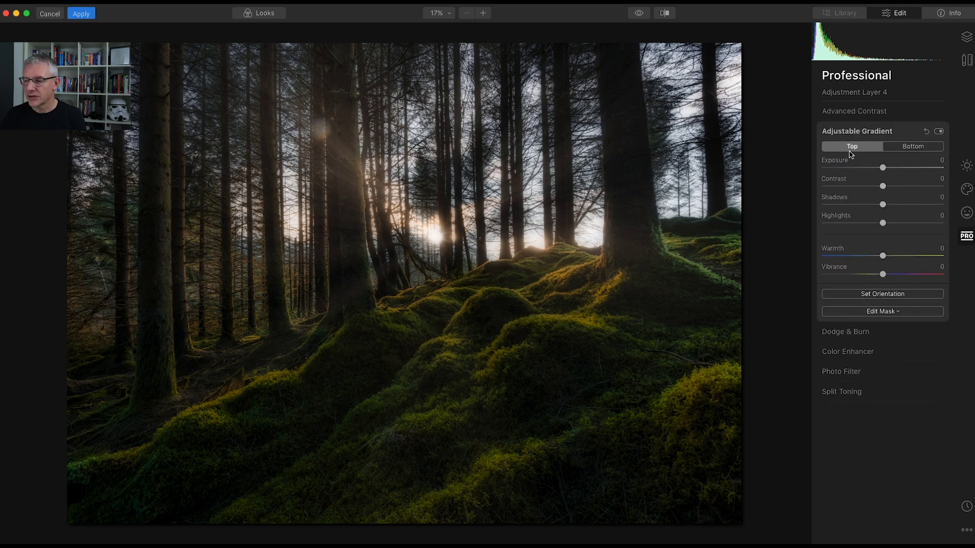
# - Darken the gradient top to Exposure -36 and lift the bottom Exposure to 10
pyautogui.moveTo(883, 168); pyautogui.dragTo(858, 169)
pyautogui.click(920, 148)
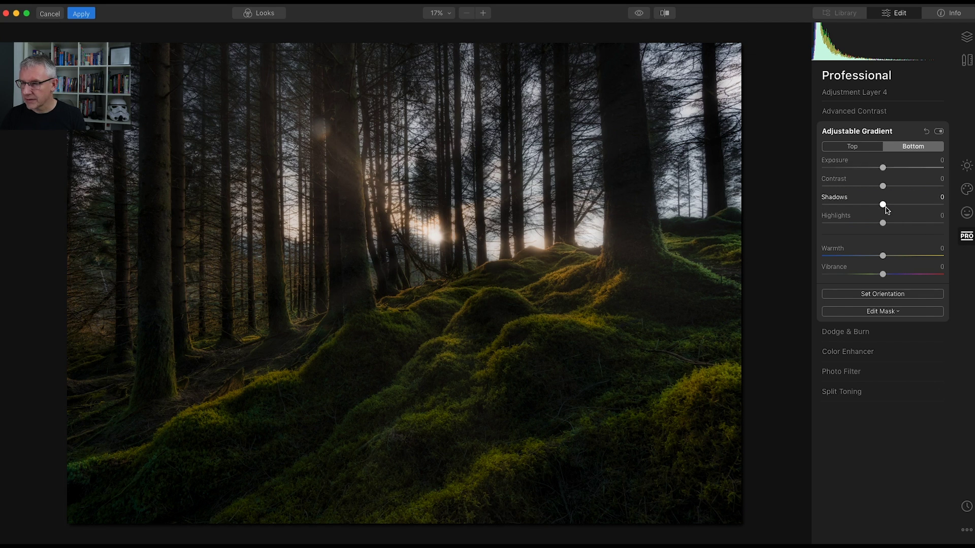
pyautogui.moveTo(883, 168); pyautogui.dragTo(889, 170)
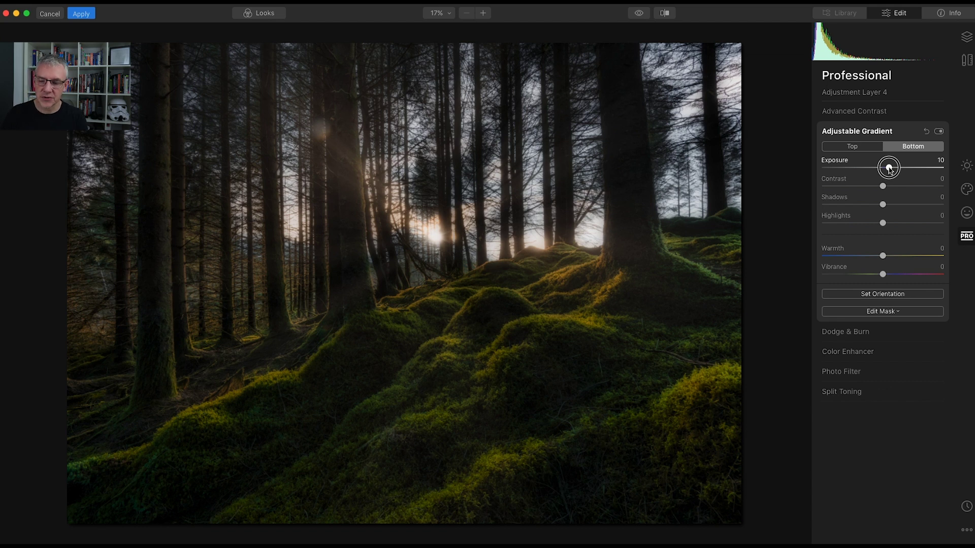
pyautogui.moveTo(889, 170); pyautogui.dragTo(889, 170)
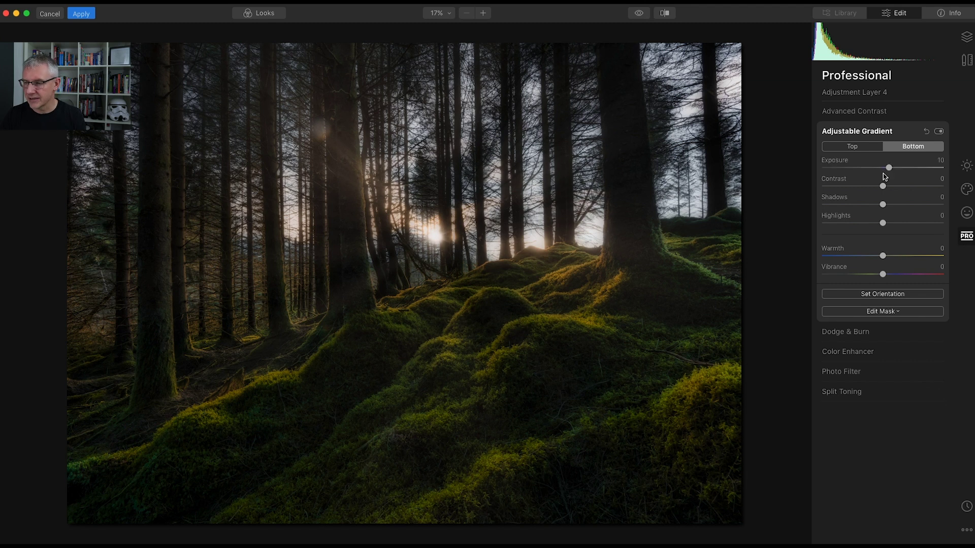
pyautogui.click(889, 296)
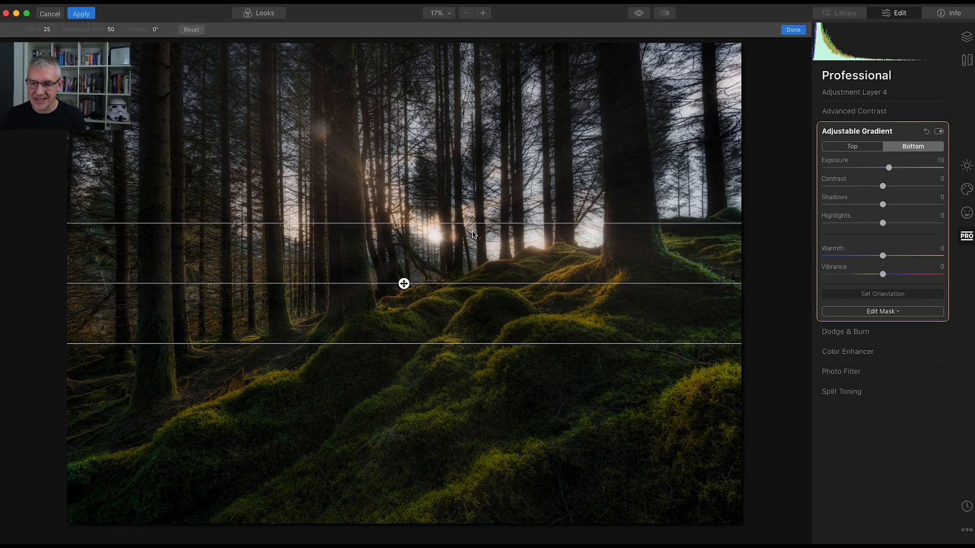
# - Rotate the gradient to 13°, lower its centre, widen the blend to 34, and set bottom Warmth 41
pyautogui.moveTo(550, 287); pyautogui.dragTo(550, 251)
pyautogui.moveTo(403, 284); pyautogui.dragTo(407, 302)
pyautogui.moveTo(401, 246); pyautogui.dragTo(424, 194)
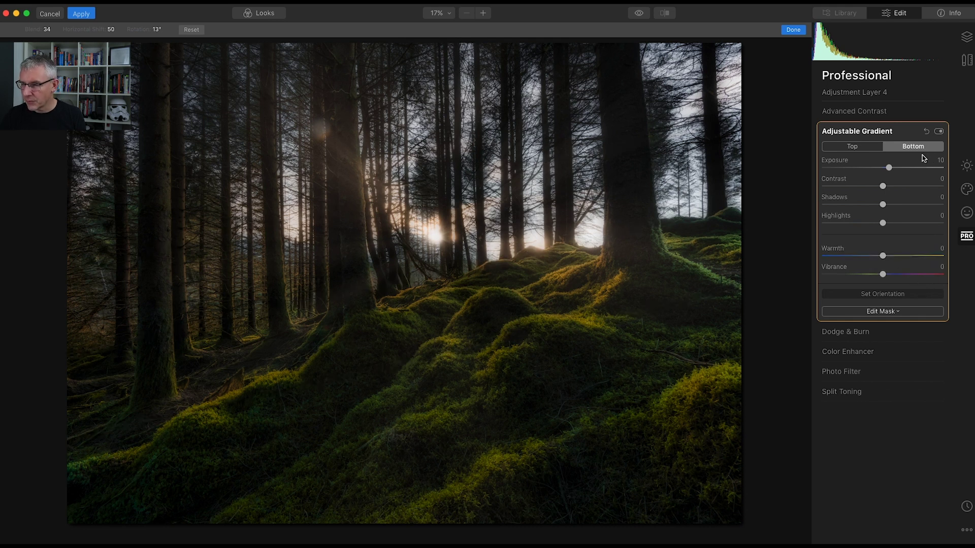
pyautogui.moveTo(882, 256); pyautogui.dragTo(909, 260)
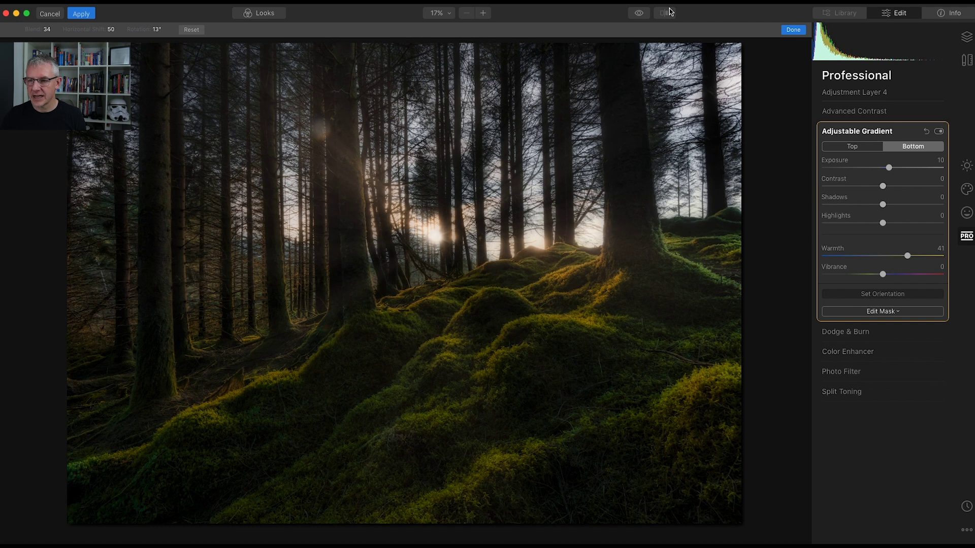
pyautogui.click(883, 312)
pyautogui.click(884, 312)
# - Finish placing the gradient, compare edited versus original, then show the layer stack with Adjustment Layers 1–4
pyautogui.click(884, 296)
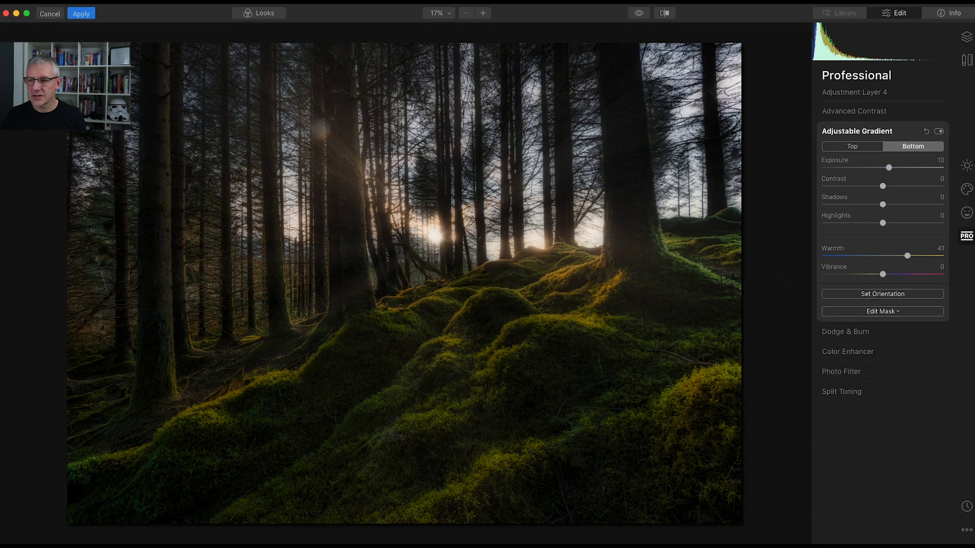
pyautogui.click(665, 14)
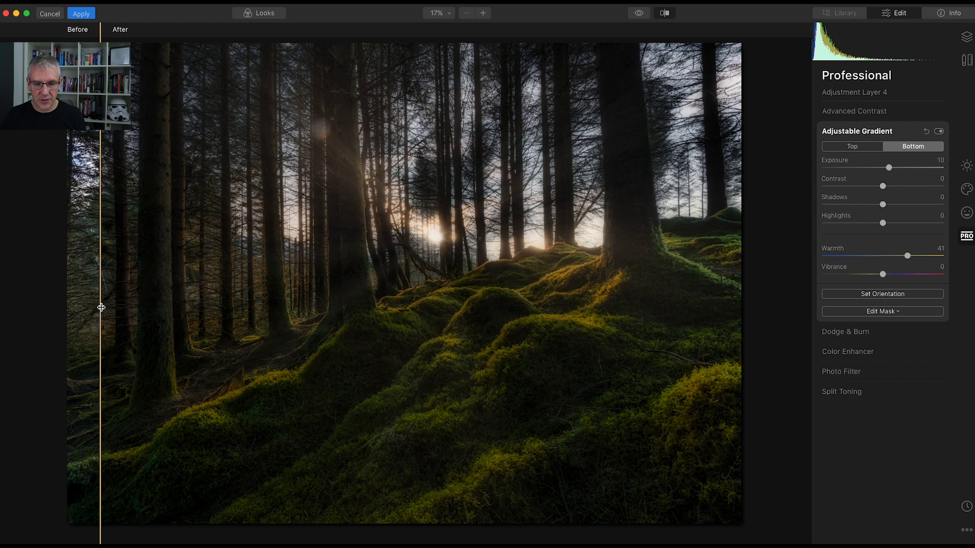
pyautogui.moveTo(101, 307); pyautogui.dragTo(14, 261)
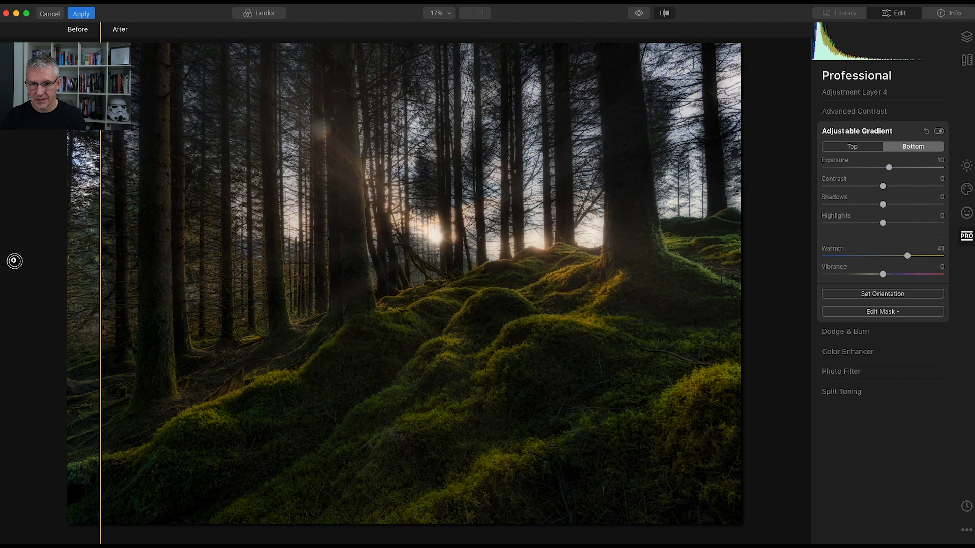
pyautogui.click(664, 14)
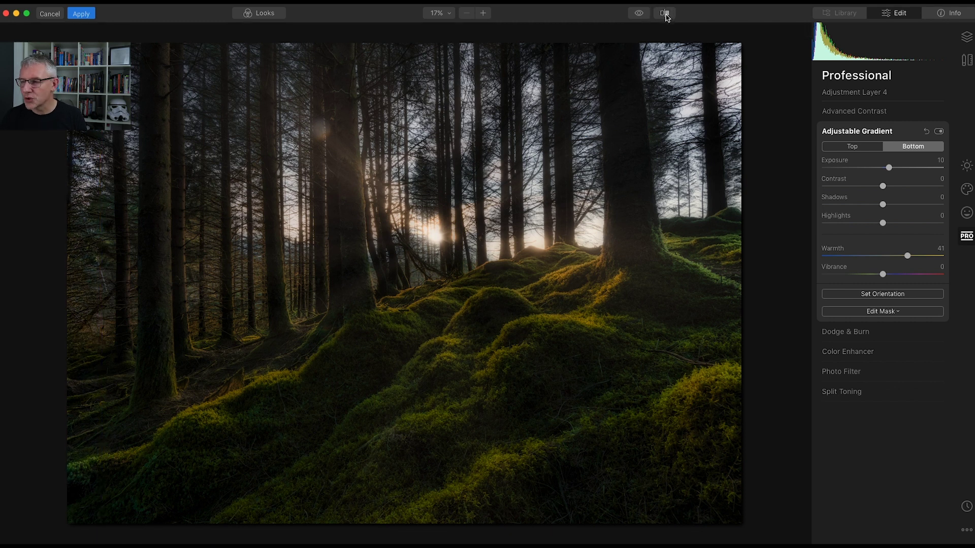
pyautogui.click(966, 38)
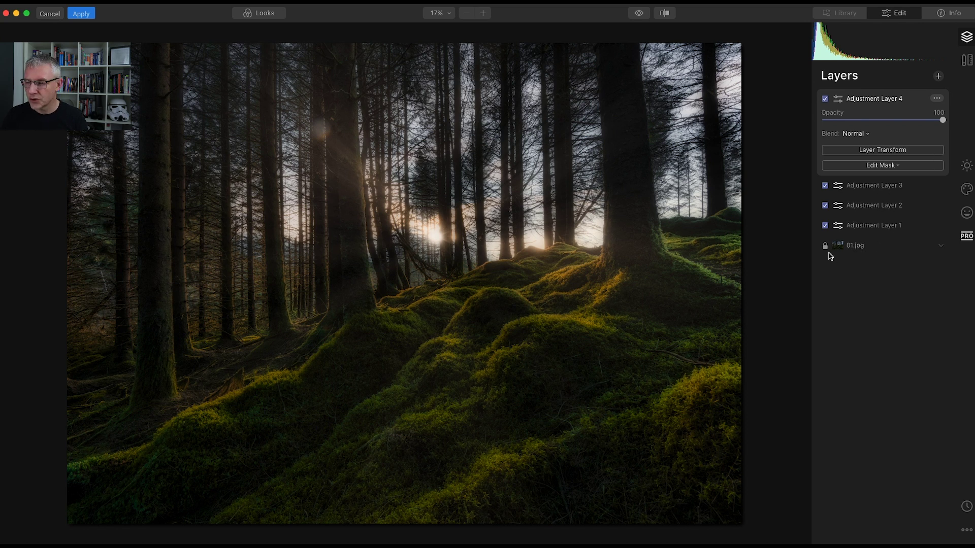
# - Toggle Adjustment Layers 2, 4 and 1 off and back on to check each one's effect
pyautogui.click(825, 206)
pyautogui.click(825, 206)
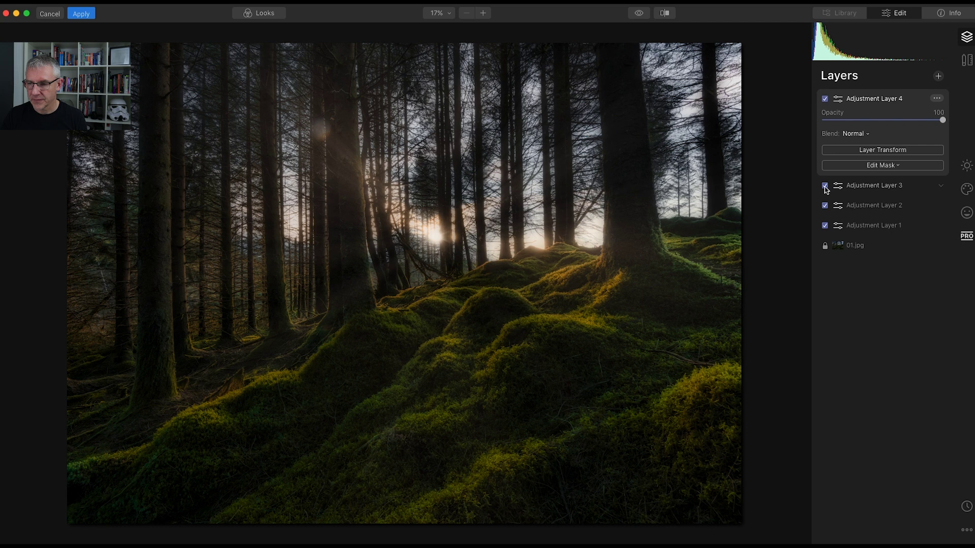
pyautogui.click(825, 99)
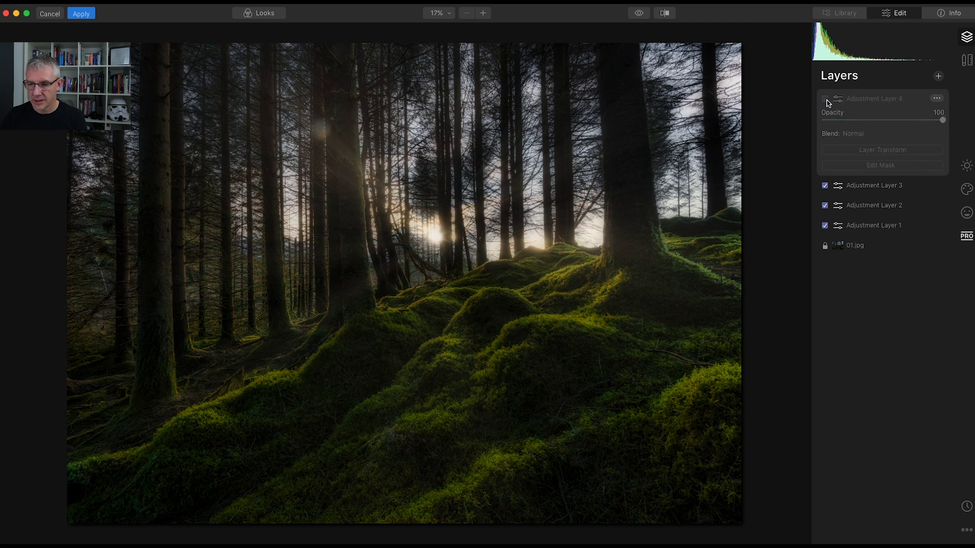
pyautogui.click(825, 99)
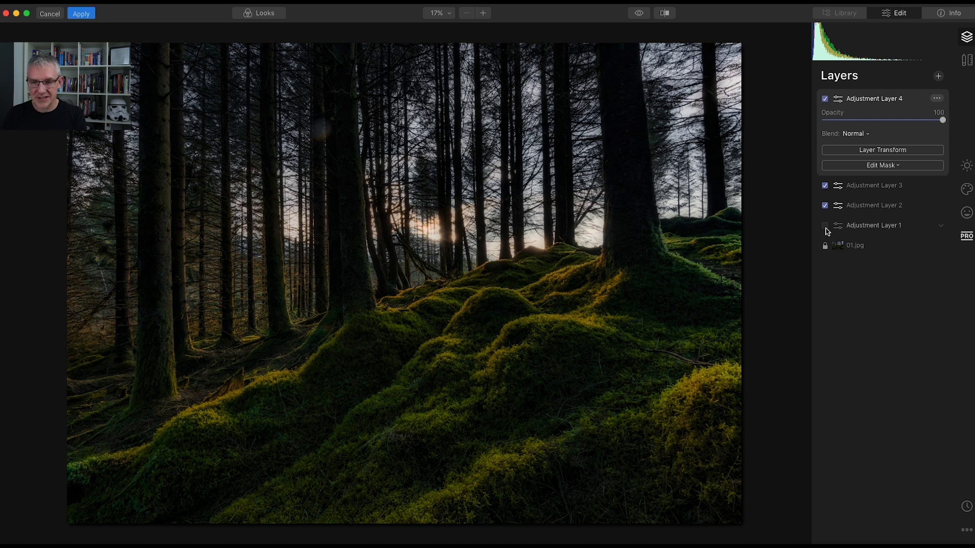
pyautogui.click(825, 226)
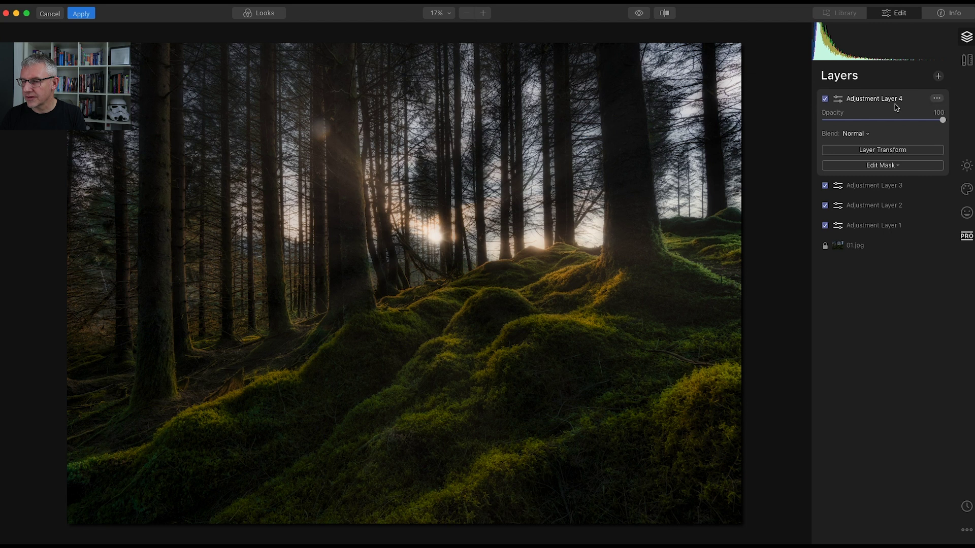
pyautogui.click(967, 237)
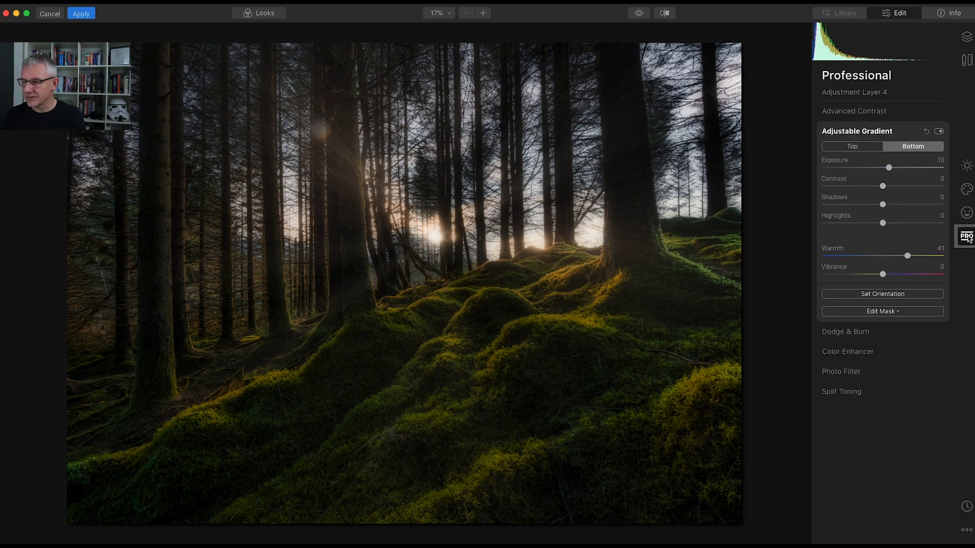
pyautogui.click(939, 132)
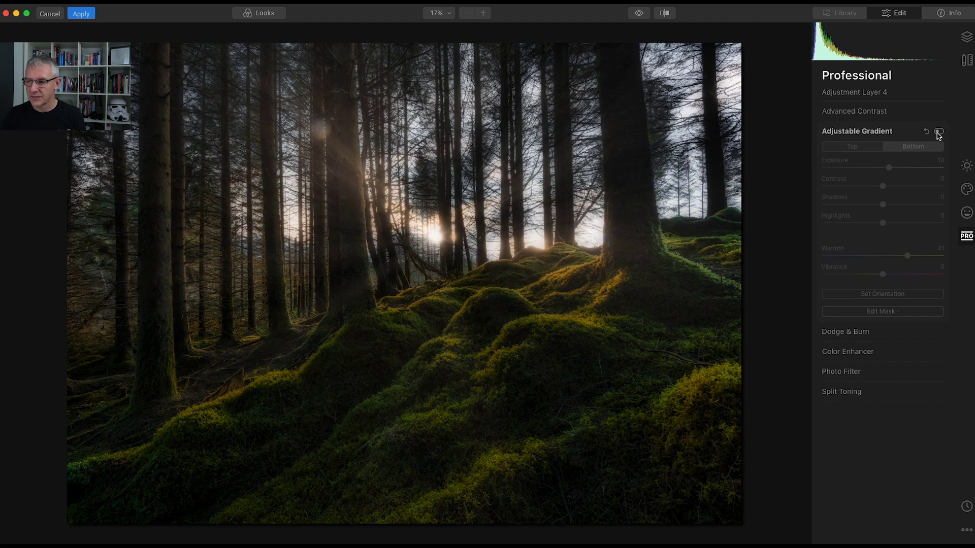
pyautogui.click(939, 131)
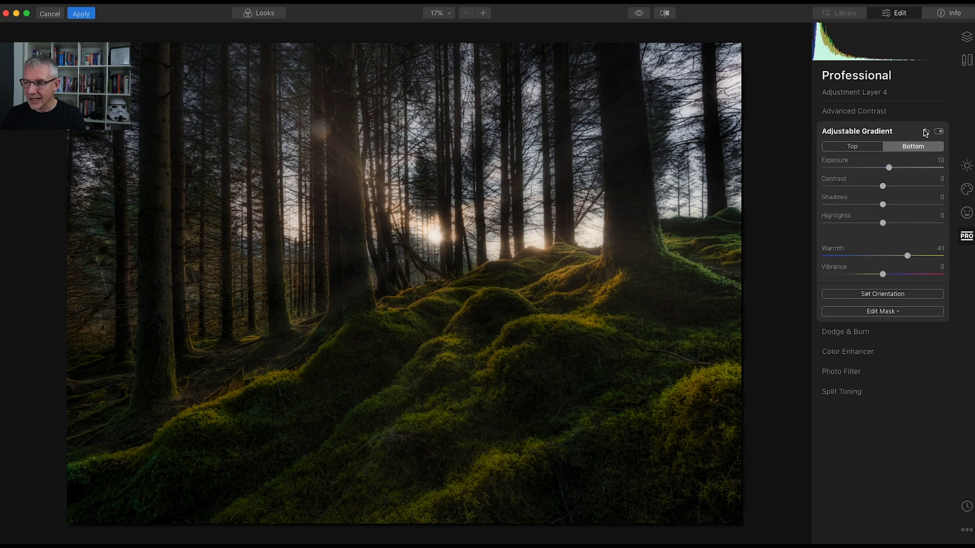